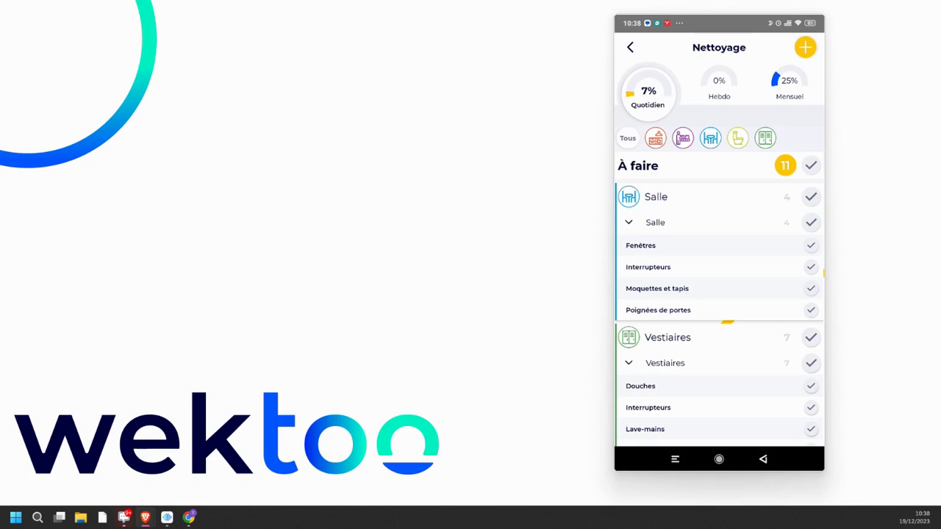
Switch to the Wek HACCP dashboard in Chrome, open the Secteurs settings and look through the configured sectors.
mouse_move(189, 517)
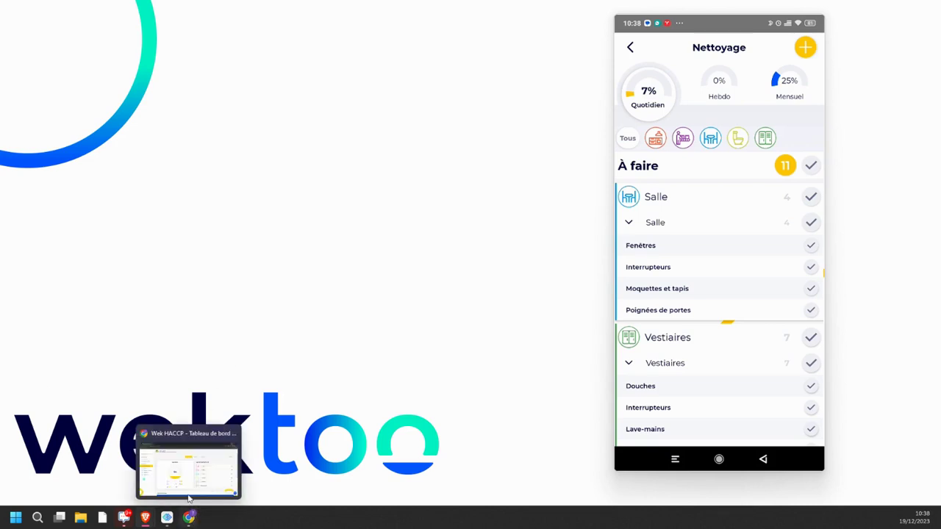
click(188, 455)
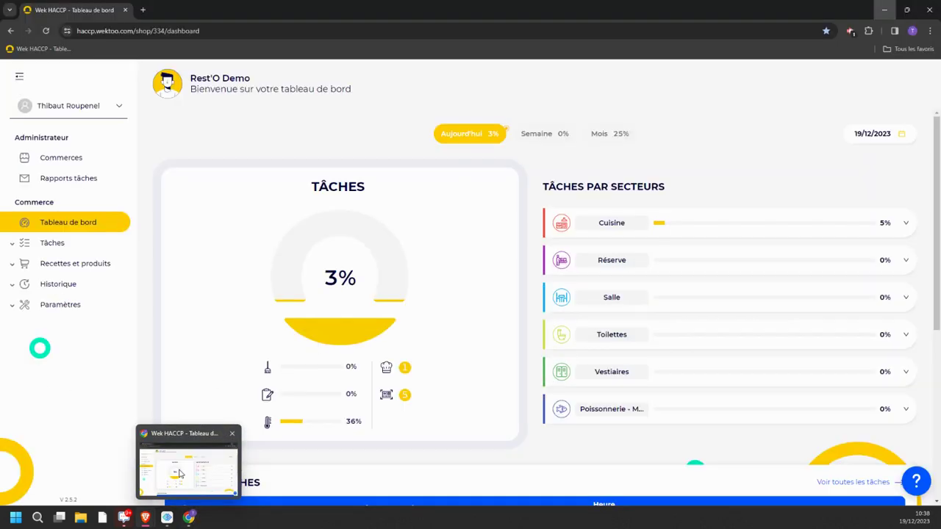
click(62, 307)
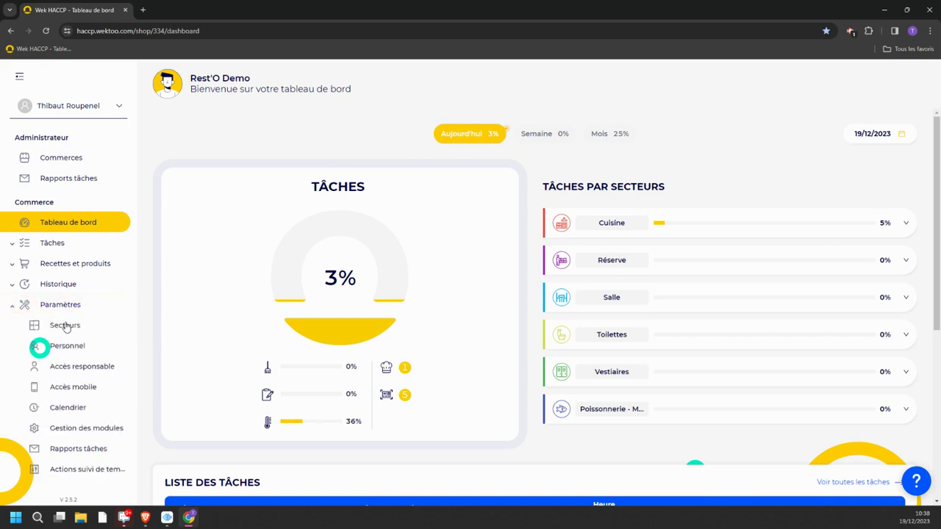
click(65, 328)
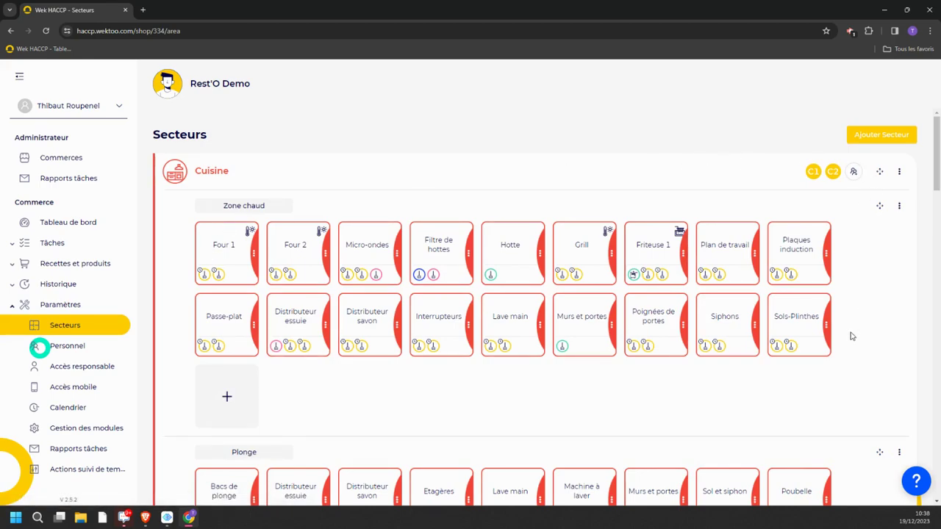
scroll(851, 335, down, 20)
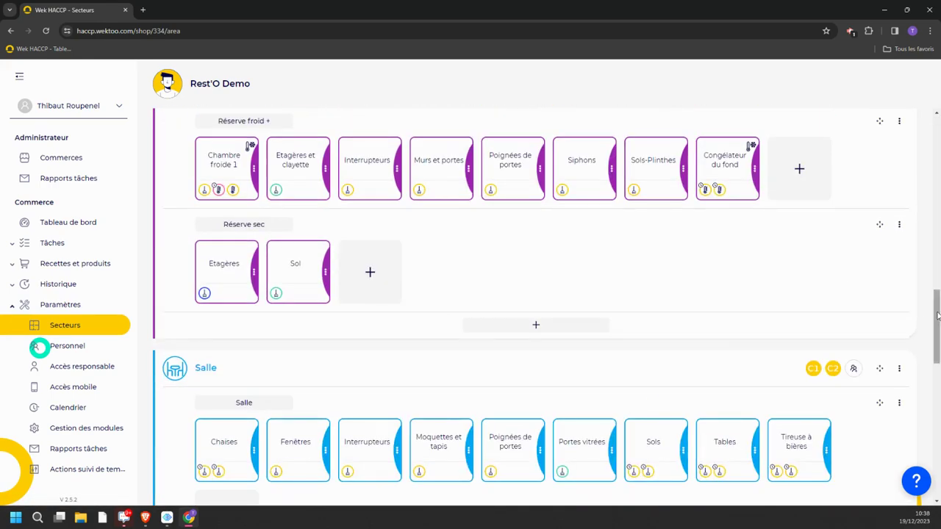
drag(938, 316, 939, 138)
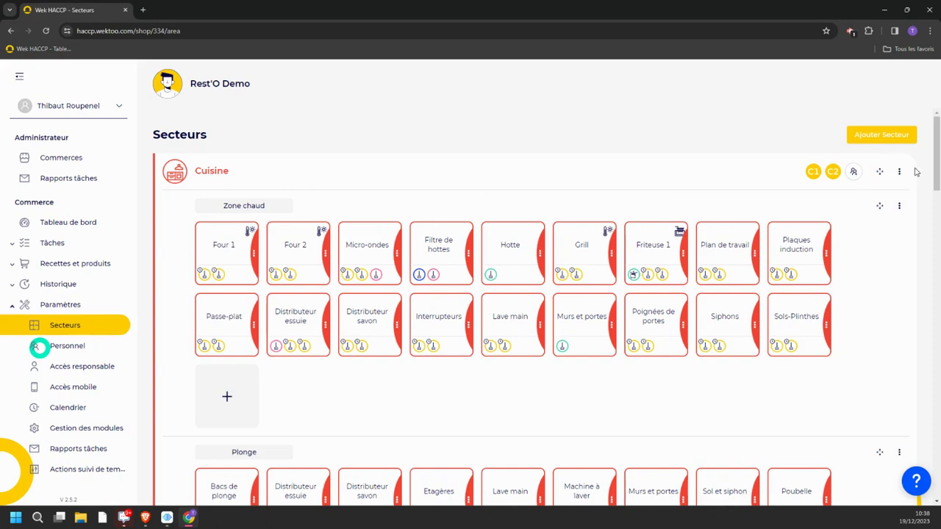
Add an equipment item labelled "Micro onde 2" to the Zone chaud of the Cuisine sector and save it.
scroll(230, 344, down, 1)
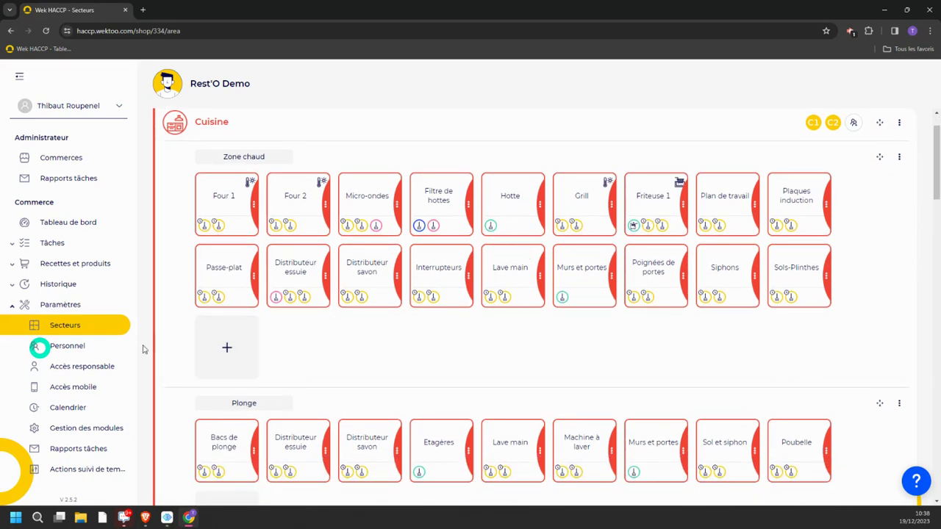
click(227, 352)
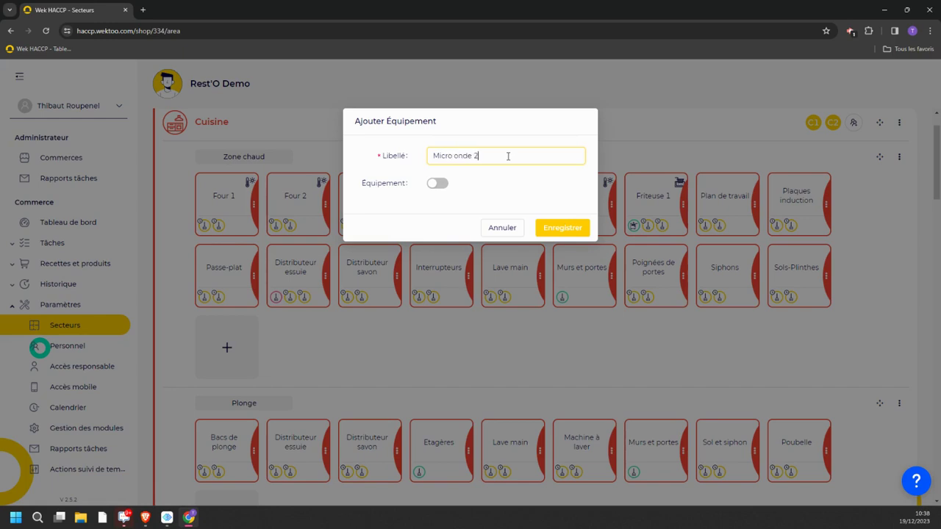
click(550, 230)
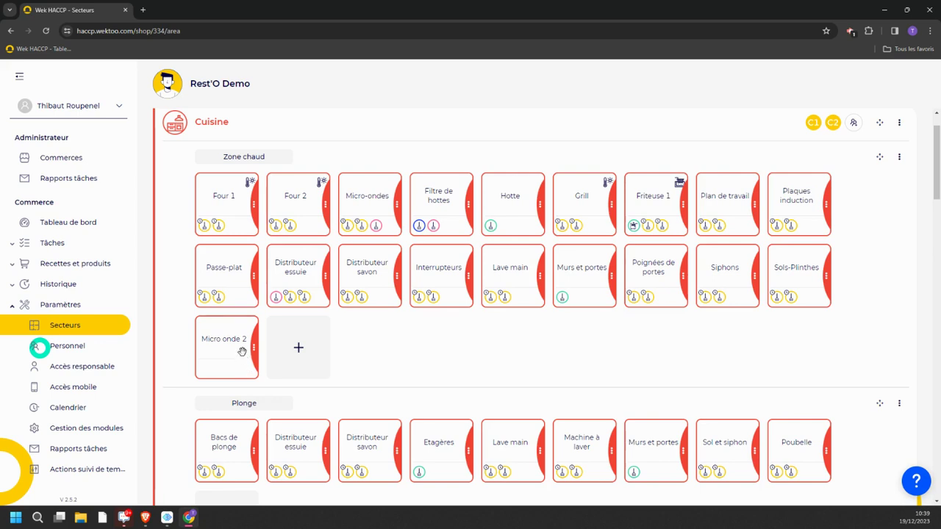
Open the scheduled tasks of the Micro onde 2 equipment.
click(253, 351)
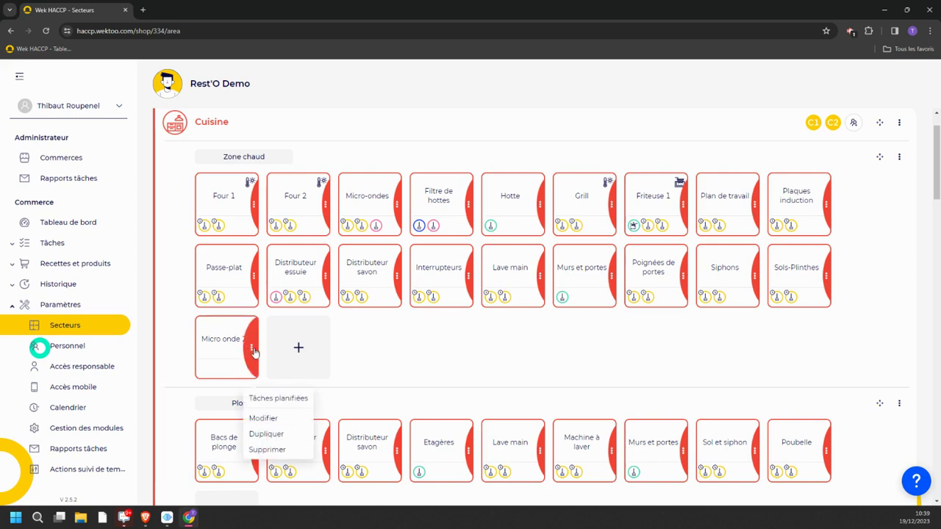
click(256, 398)
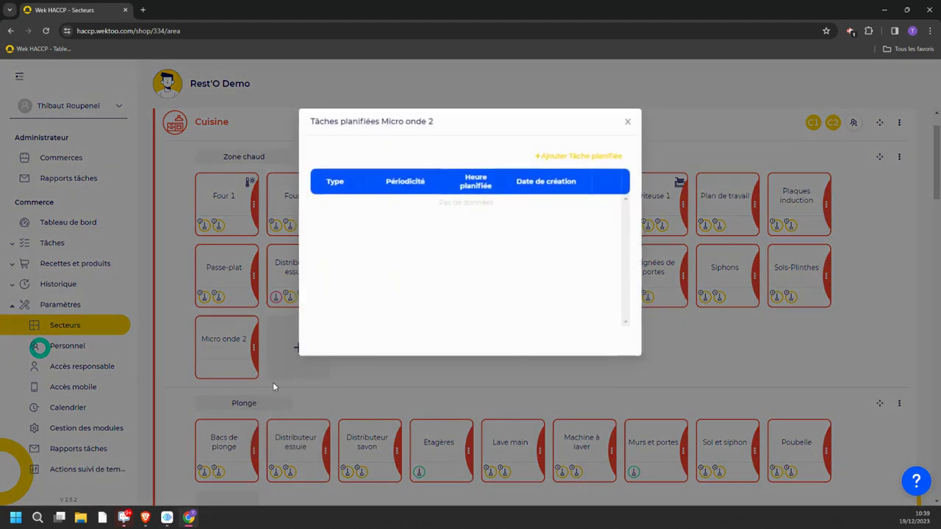
Try a new Nettoyage task with the Autre recurrence set to every week on mardi and vendredi.
click(558, 157)
click(550, 156)
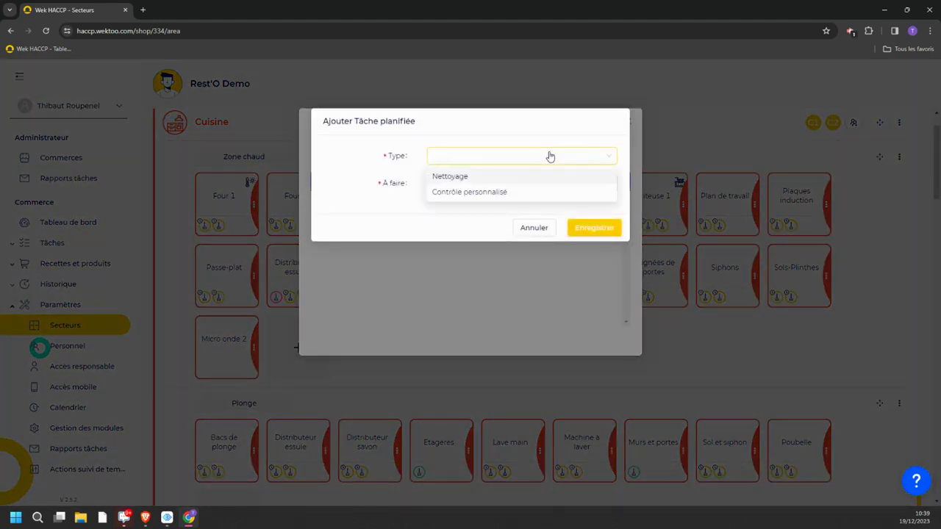
click(457, 180)
click(459, 187)
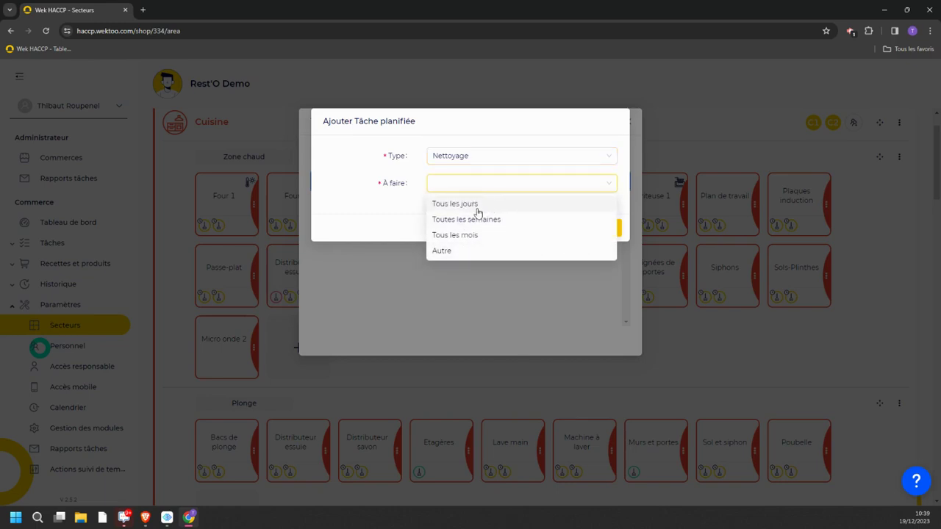
click(458, 253)
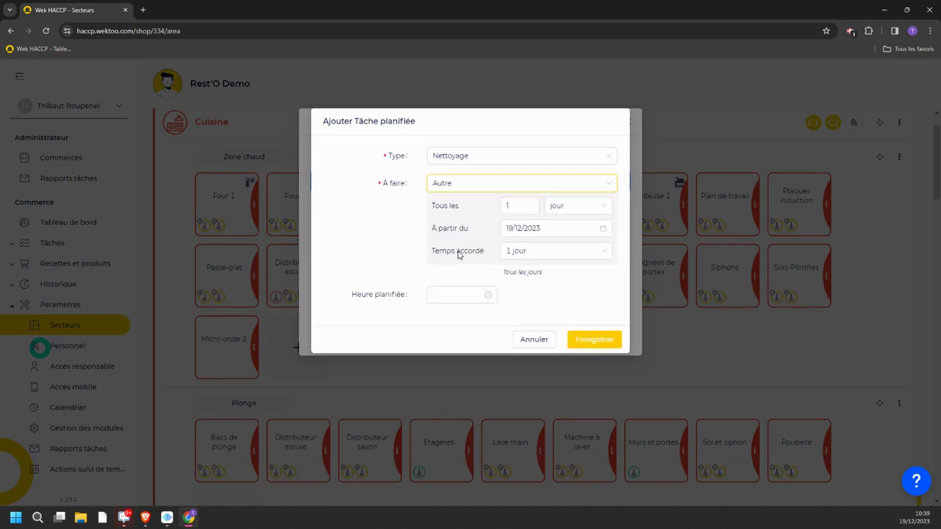
click(559, 208)
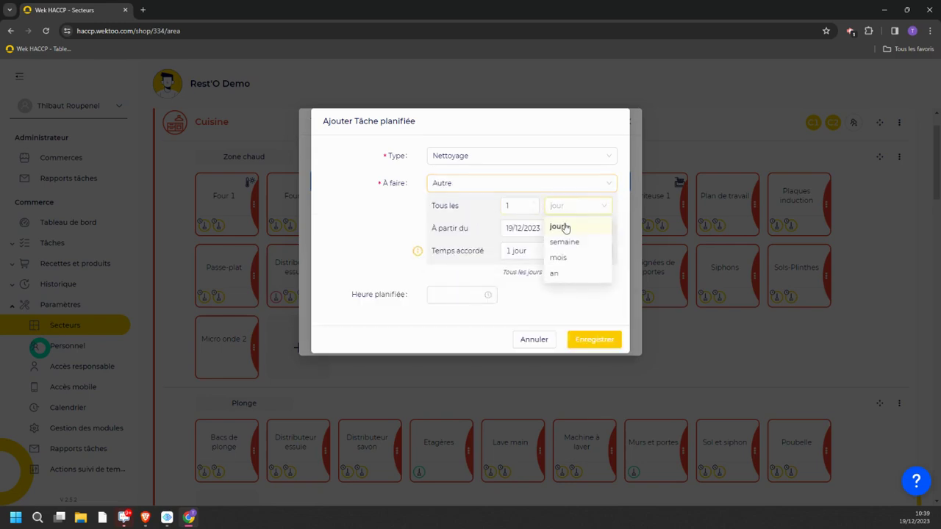
click(565, 243)
click(530, 228)
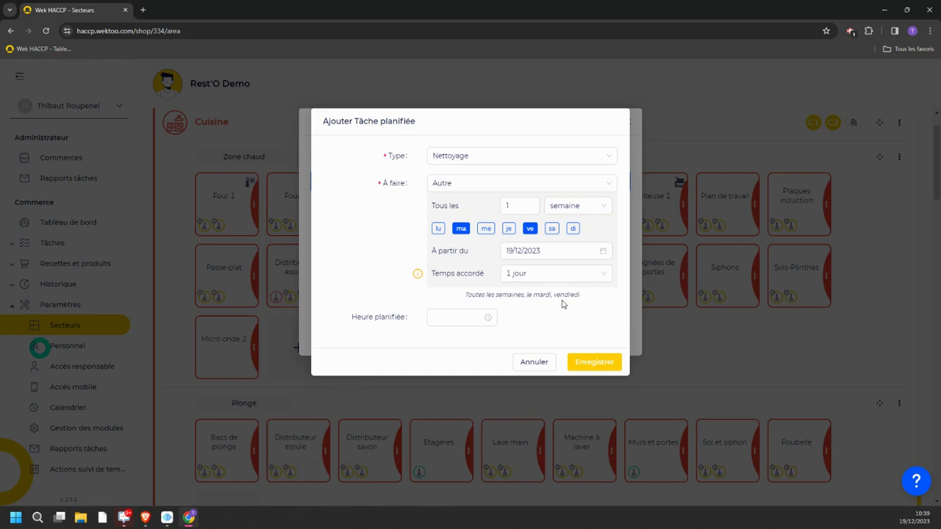
Try a recurrence of every 3 weeks on mardi only, and one of every 3 months on the premier mardi.
double_click(527, 204)
text(3)
click(530, 228)
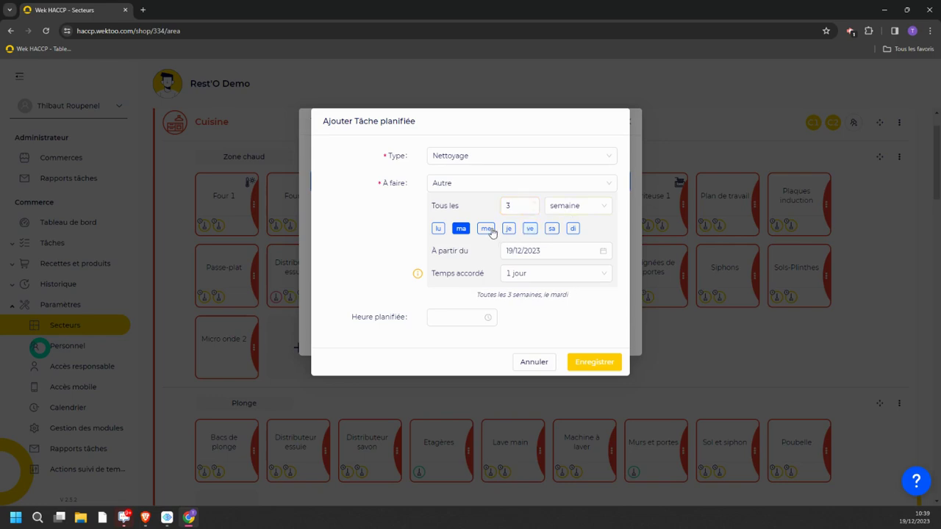
click(570, 208)
click(563, 258)
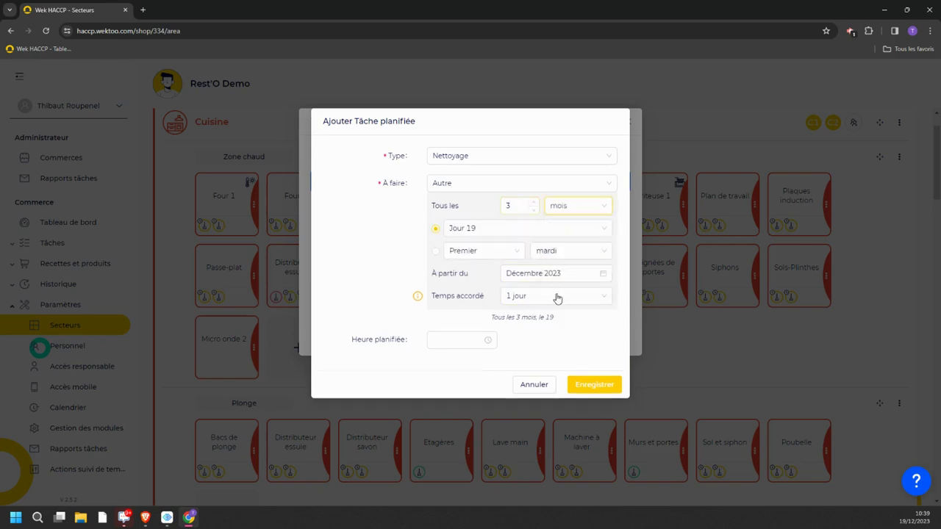
click(435, 252)
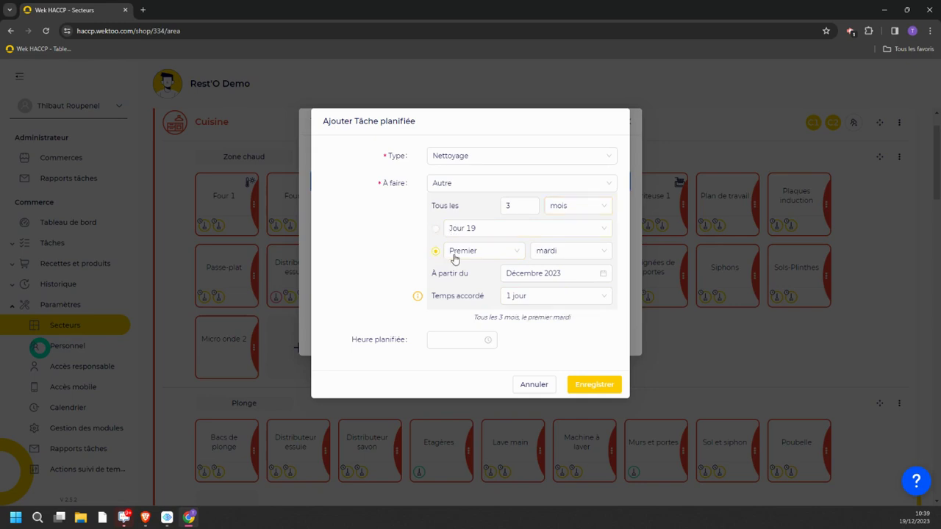
Try a time allowance of 1 semaine for the task and discard the unsaved task.
click(570, 294)
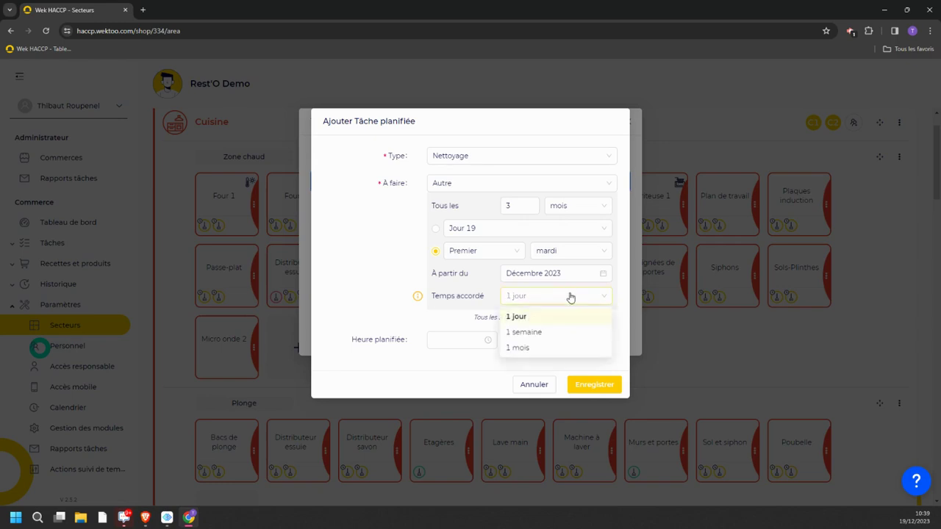
click(537, 332)
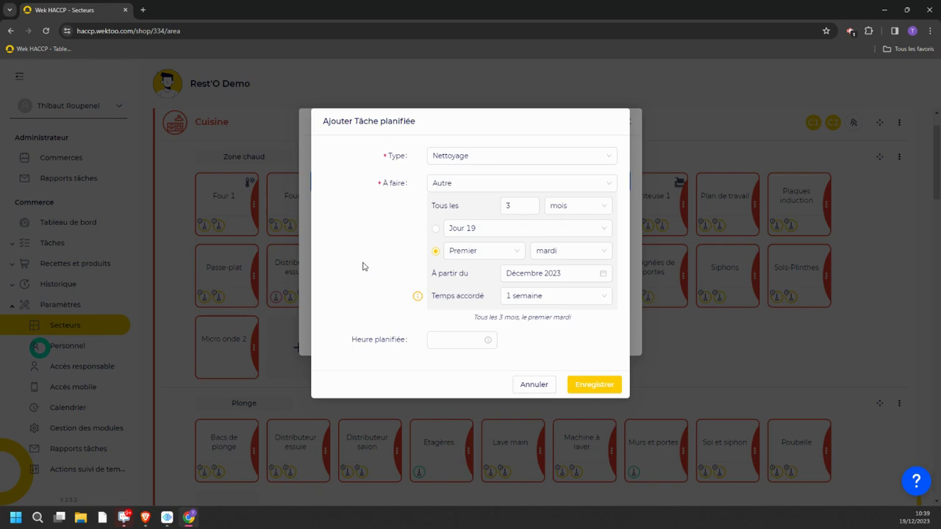
click(557, 301)
click(550, 300)
click(547, 302)
click(534, 317)
click(532, 385)
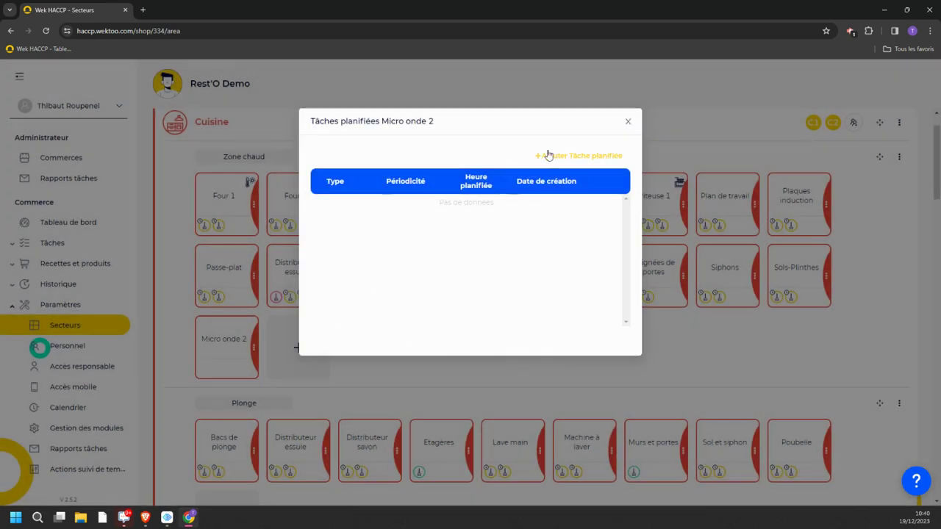
Add a Nettoyage task due Tous les jours to Micro onde 2, without a planned time, and close its task list.
click(588, 158)
click(535, 155)
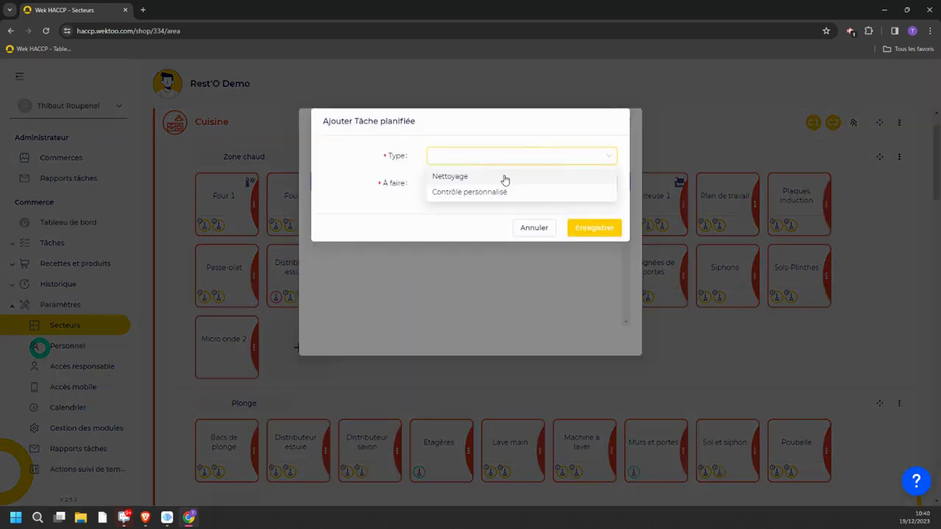
click(485, 178)
click(478, 183)
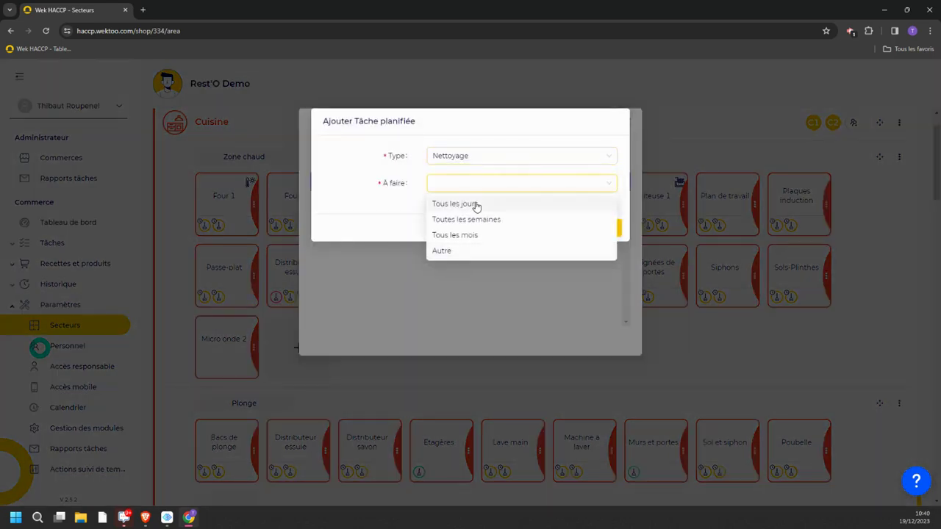
click(476, 205)
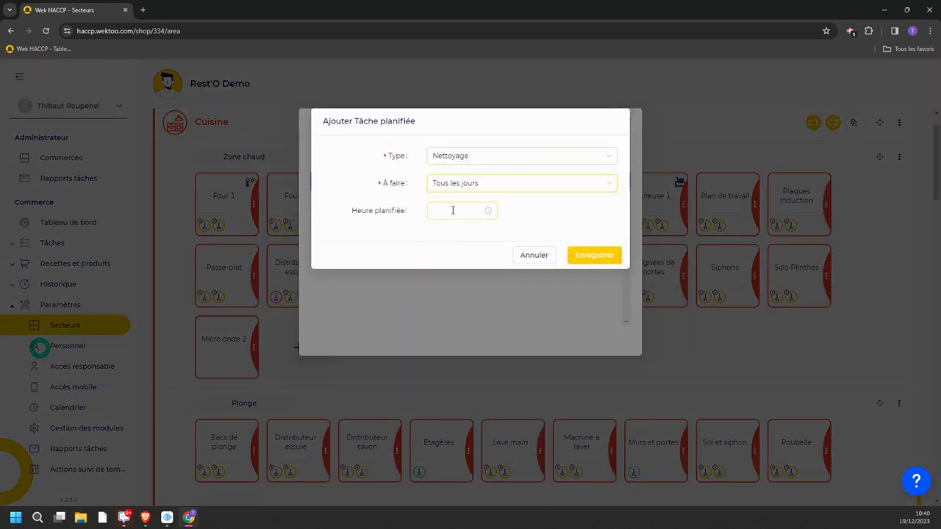
click(609, 260)
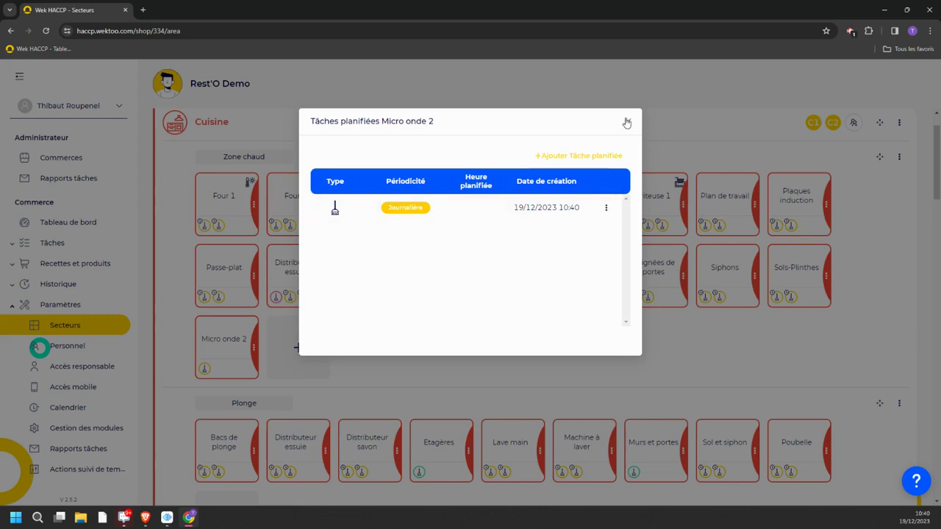
click(626, 122)
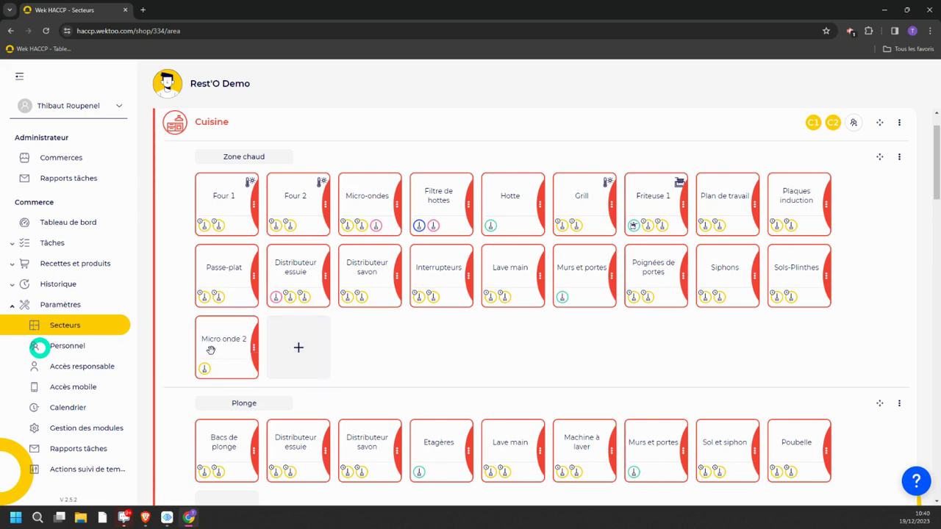
Move Micro onde 2 to the first position in Zone chaud, ahead of Four 1, and look over the Cuisine zones.
drag(214, 353, 225, 184)
scroll(283, 235, up, 1)
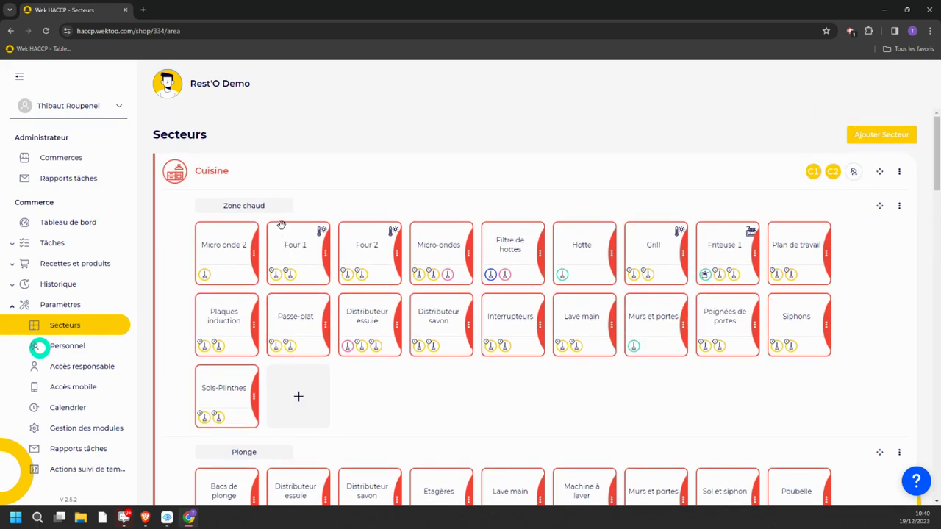
scroll(407, 399, down, 10)
scroll(414, 403, up, 6)
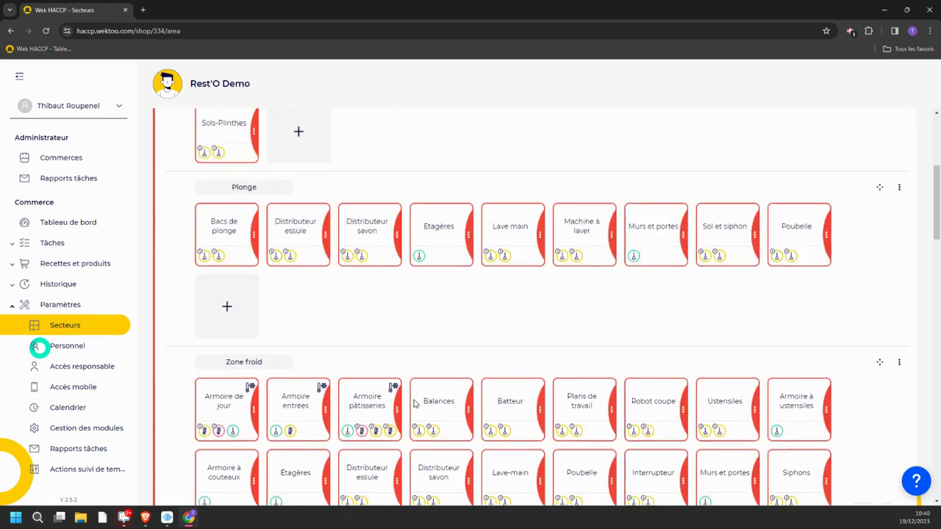
scroll(414, 403, up, 4)
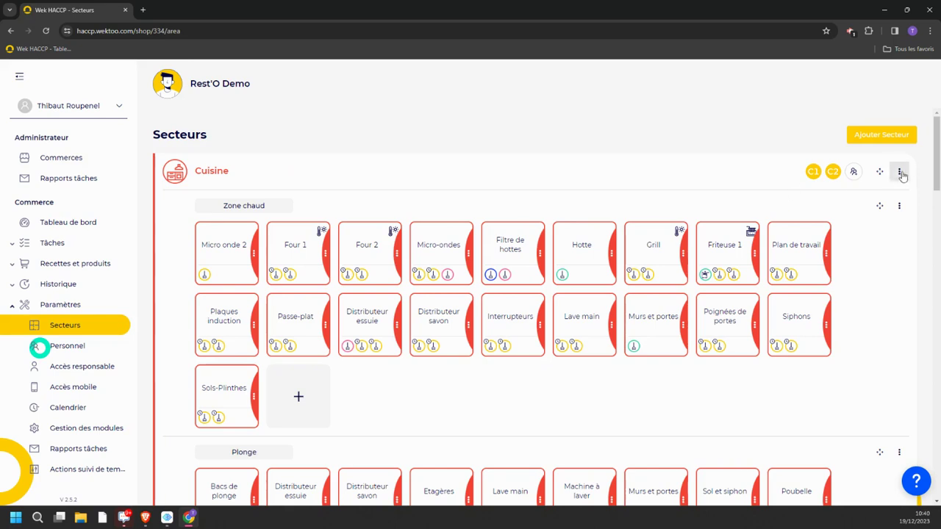
Try moving the Cuisine sector below Réserve and back to first place, and reordering Zone chaud within Cuisine.
click(879, 172)
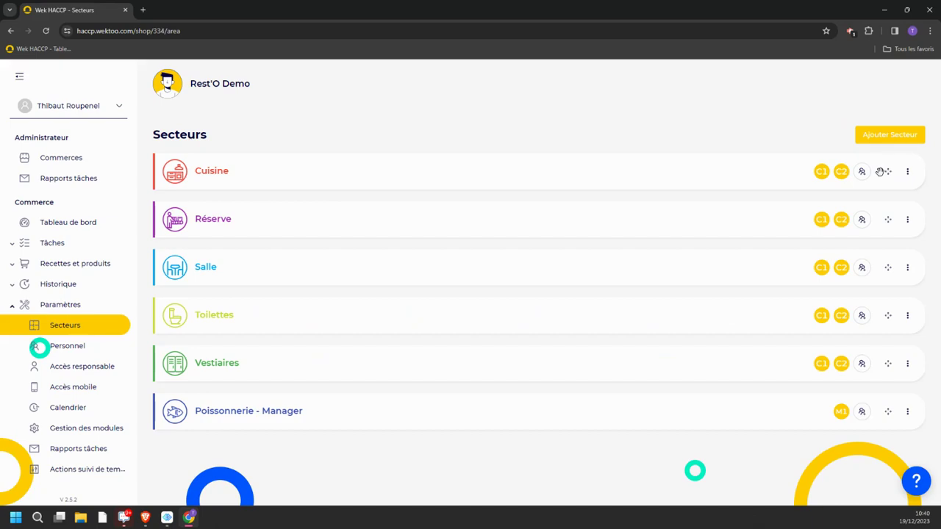
drag(879, 171, 884, 206)
scroll(552, 248, up, 5)
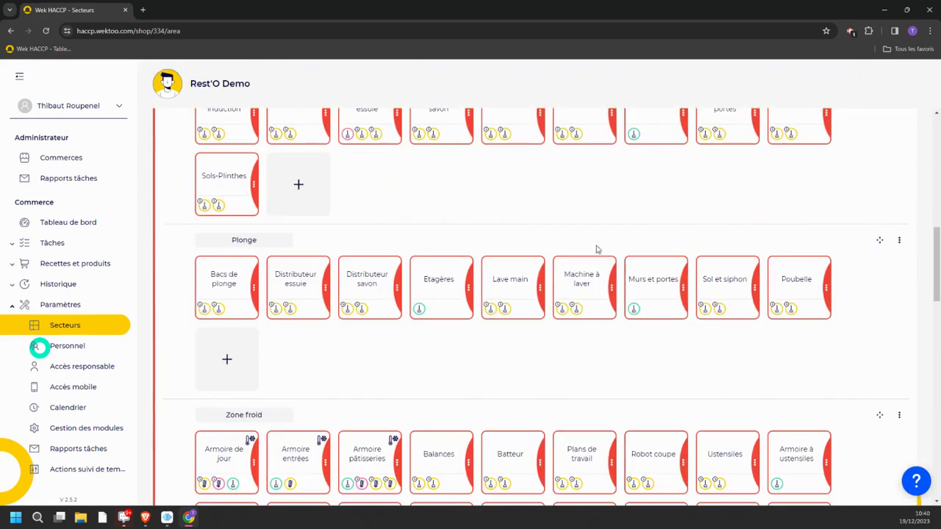
drag(879, 253, 876, 212)
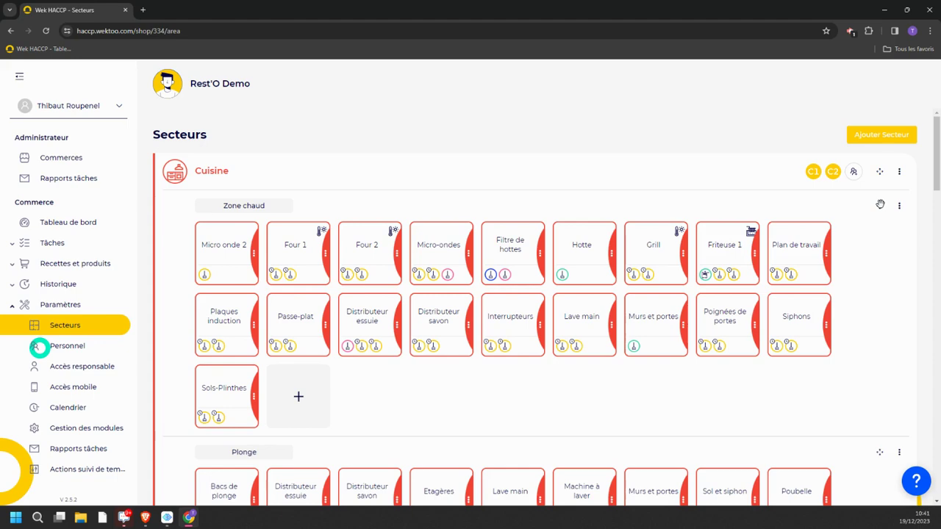
drag(879, 210, 882, 278)
Move Micro onde 2 between Four 2 and Micro-ondes in Zone chaud.
drag(220, 248, 231, 249)
mouse_move(383, 260)
mouse_down()
mouse_move(397, 254)
mouse_move(376, 261)
mouse_move(385, 269)
mouse_up()
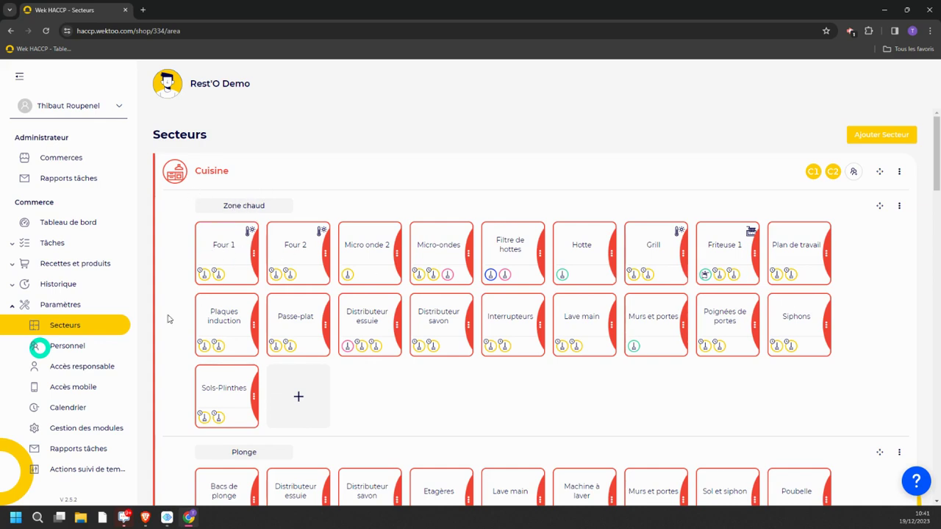
scroll(324, 350, down, 1)
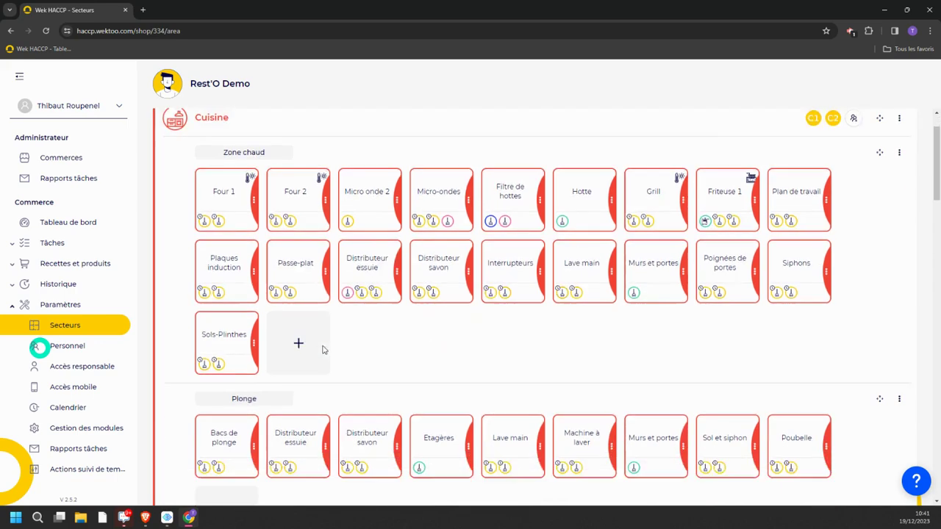
Look over the Cuisine sector's settings for label, icon, colour and personnel, and leave without saving.
scroll(323, 350, down, 1)
scroll(327, 351, up, 2)
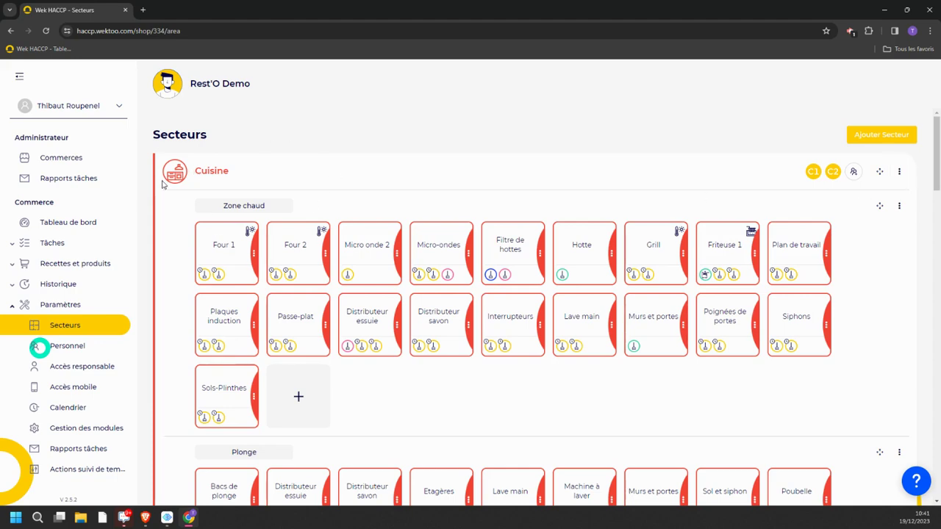
click(899, 171)
click(884, 195)
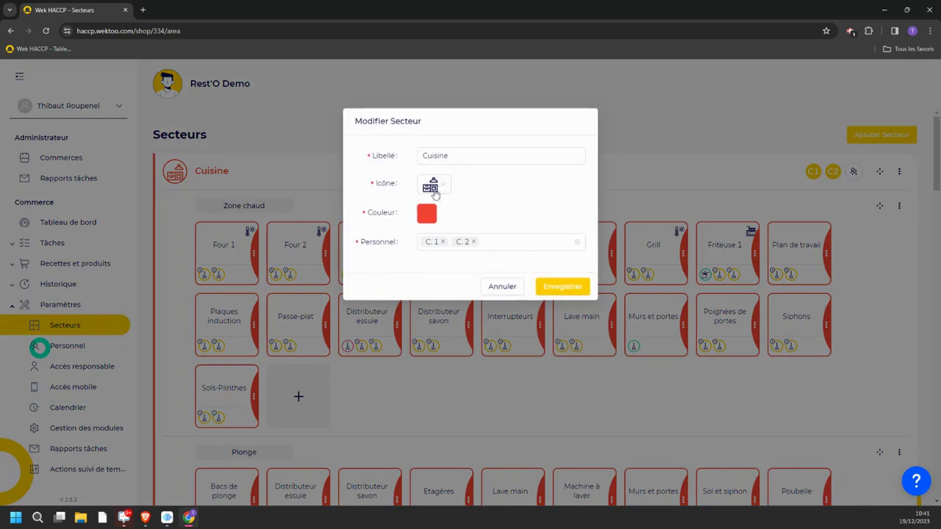
click(501, 288)
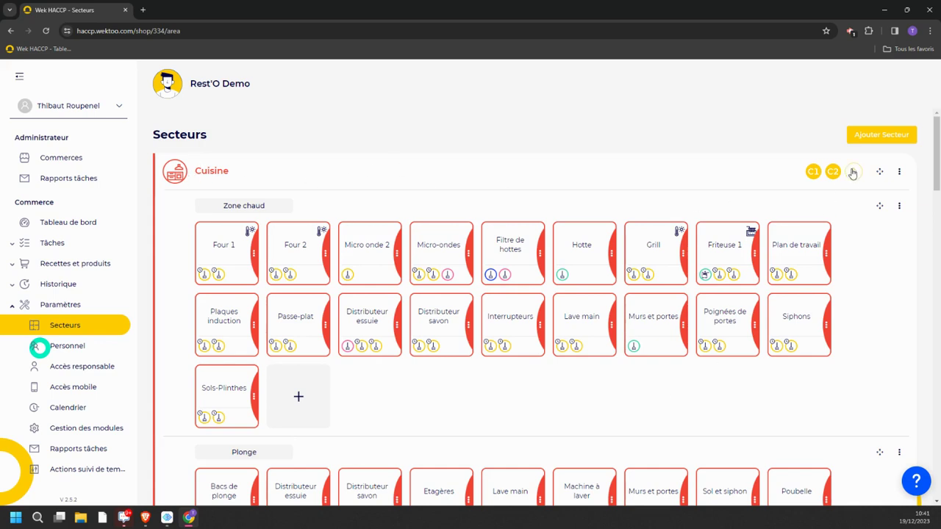
View the Personnel list, return to Secteurs and look over the sectors with their zones and equipment.
click(80, 346)
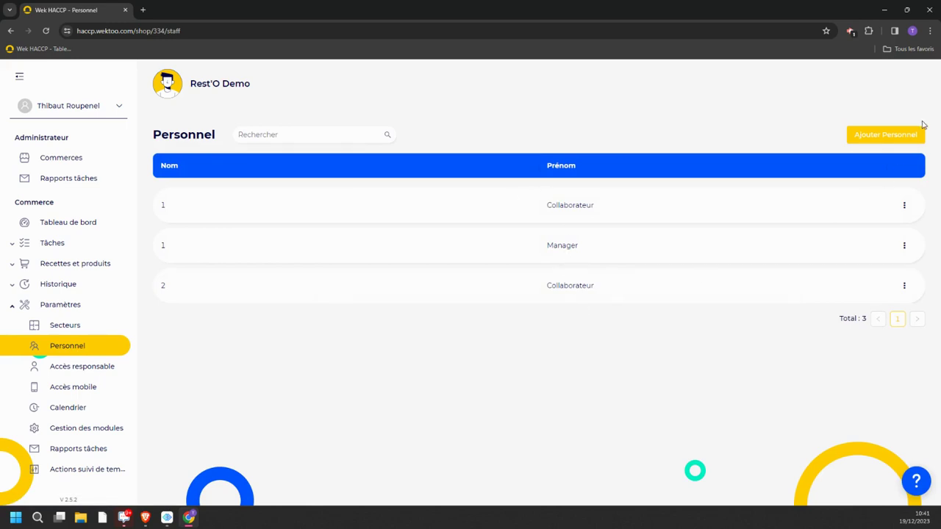
click(64, 330)
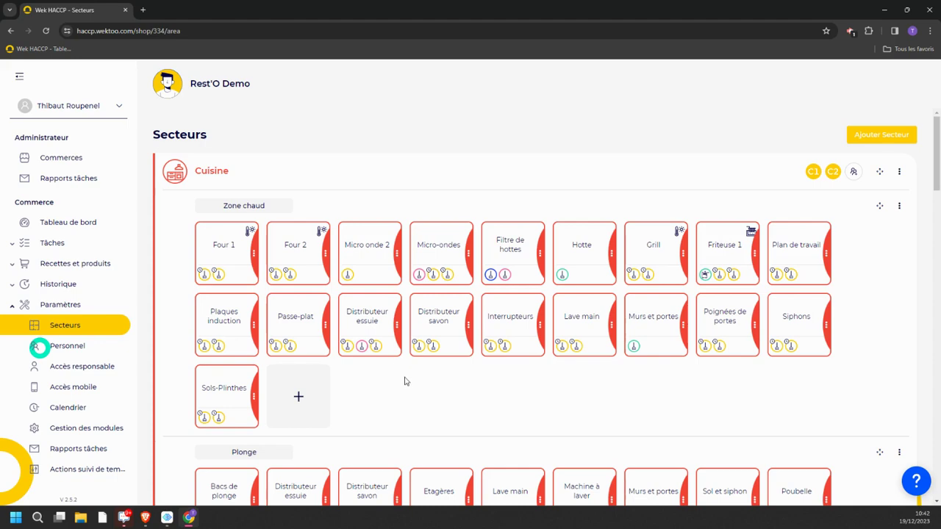
scroll(668, 259, down, 2)
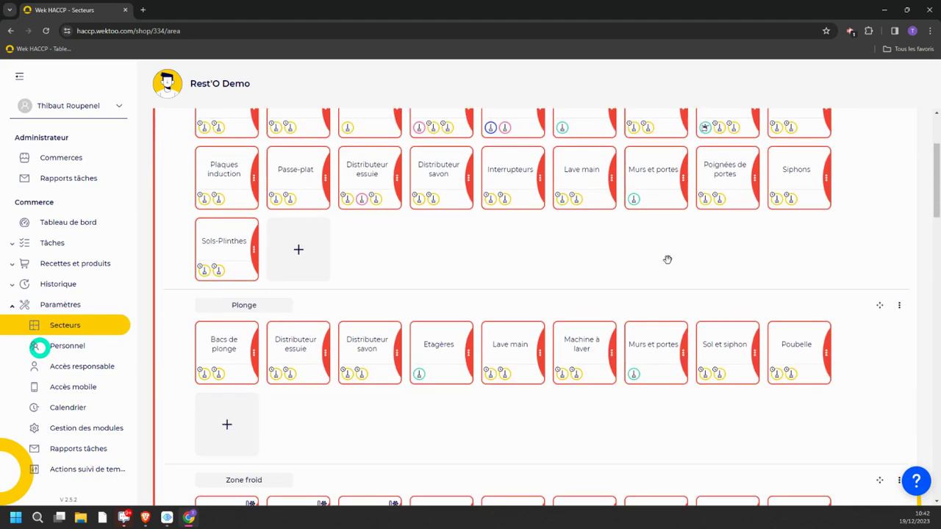
scroll(663, 267, up, 2)
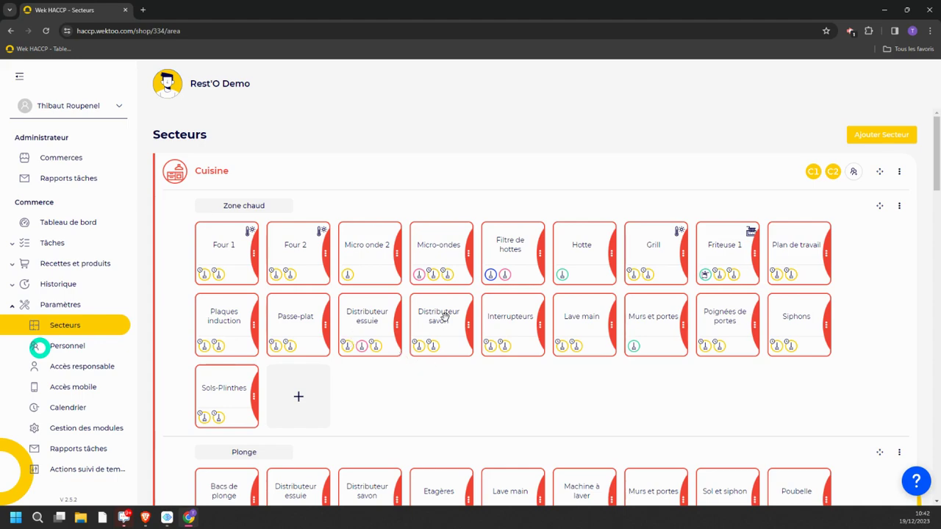
scroll(331, 337, down, 1)
scroll(330, 338, up, 1)
scroll(420, 326, down, 5)
scroll(368, 403, up, 5)
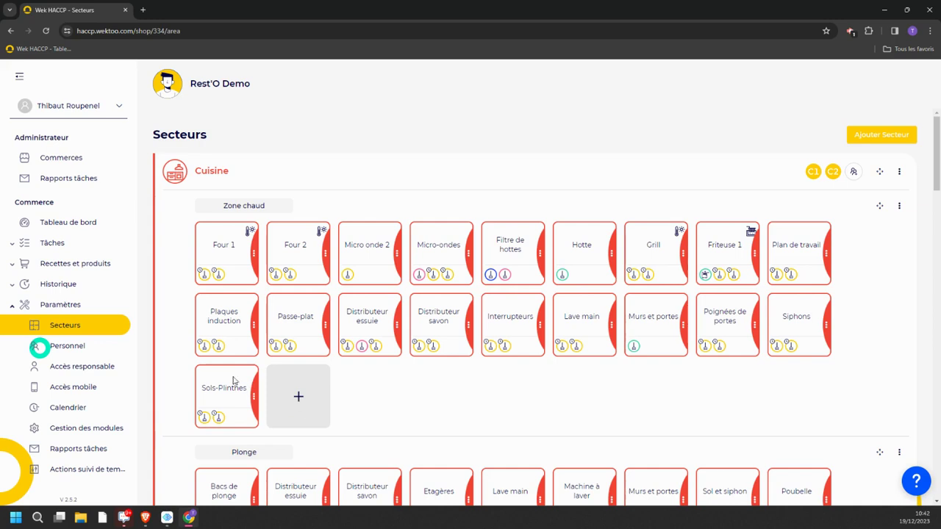
Start a new scheduled task from Tâches planifiées with type Nettoyage, due Tous les jours.
click(53, 245)
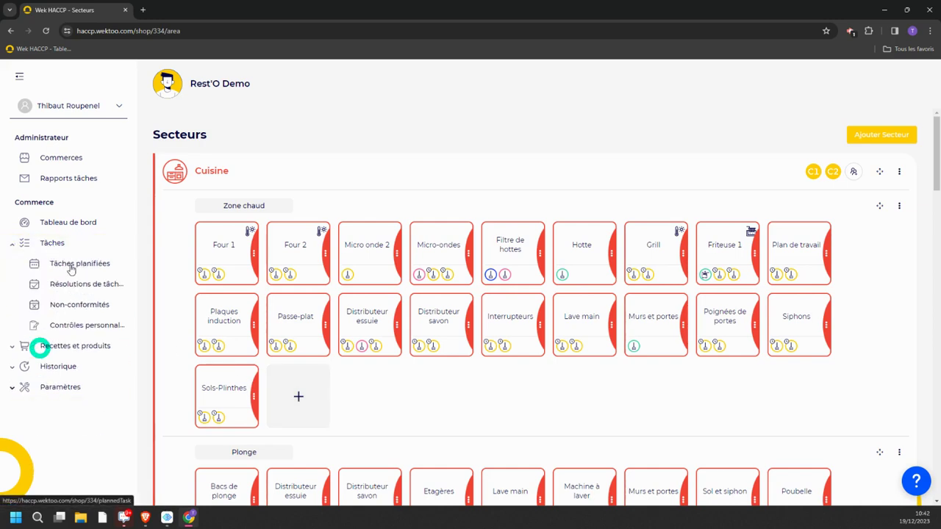
click(71, 268)
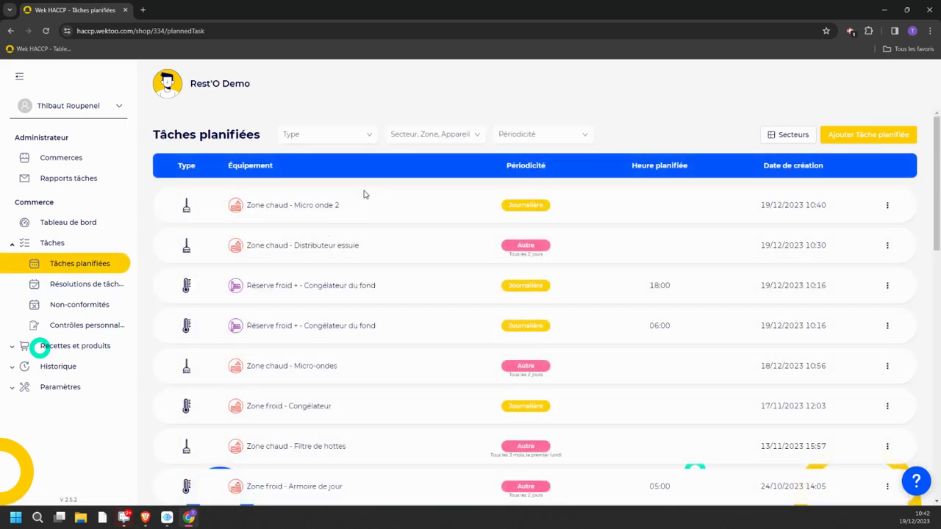
click(843, 138)
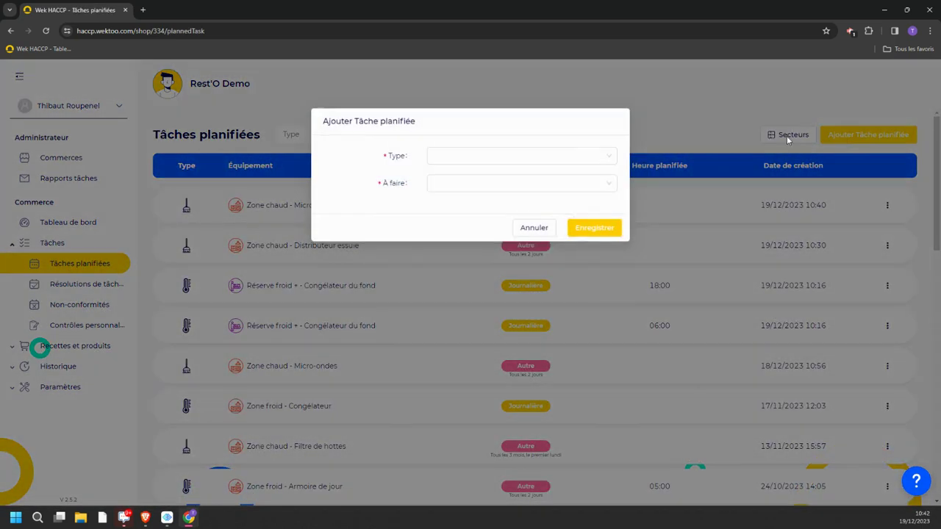
click(517, 156)
click(450, 176)
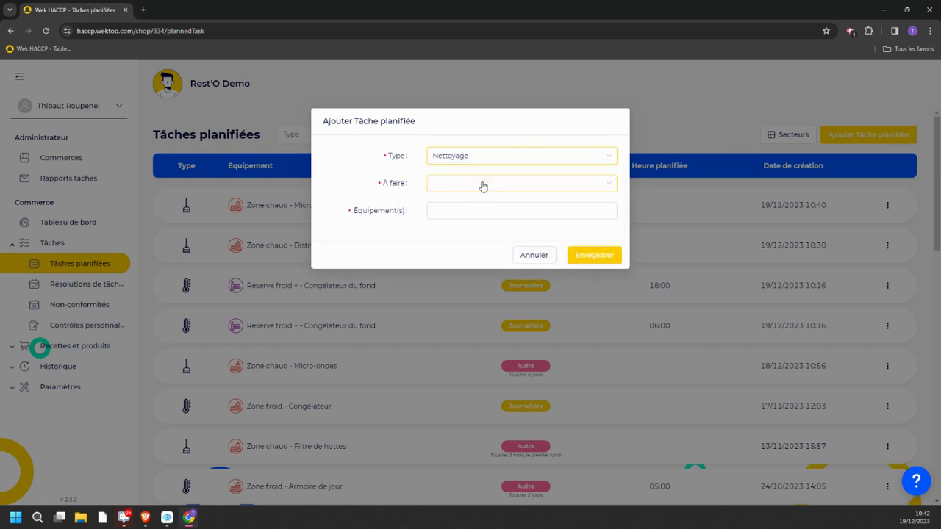
click(481, 186)
click(477, 206)
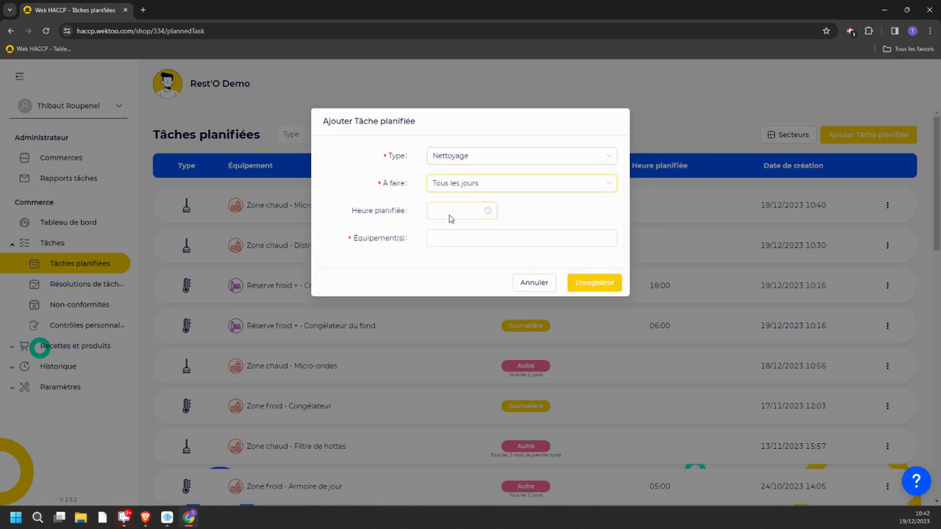
Set the new cleaning task's planned time to 18:00.
click(450, 211)
scroll(438, 309, down, 3)
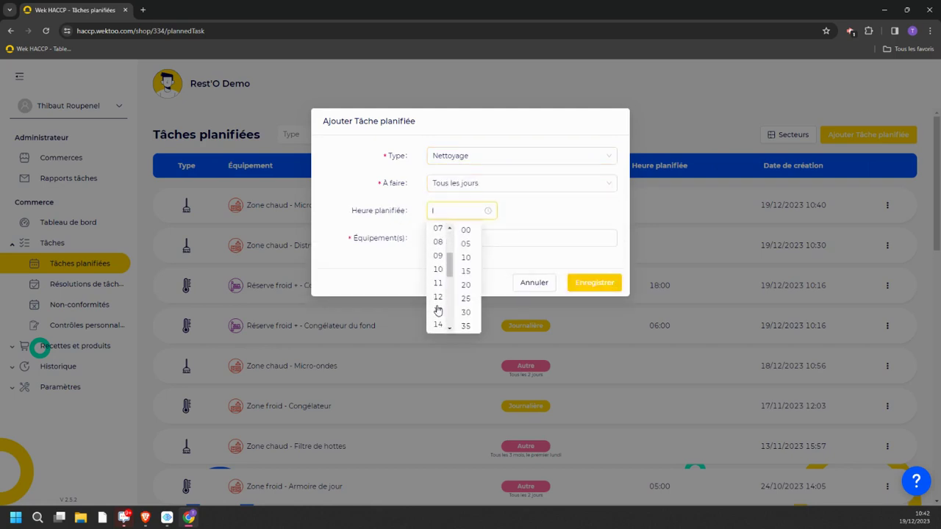
click(438, 301)
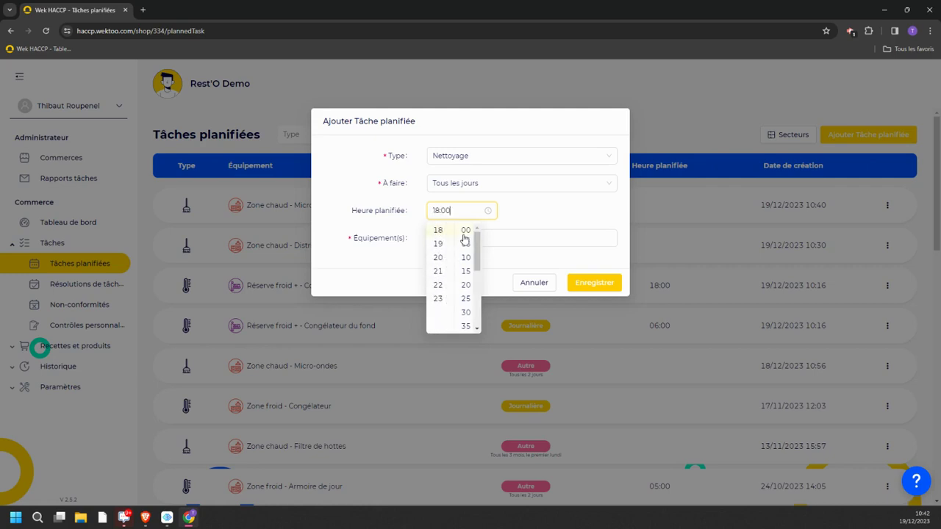
click(539, 209)
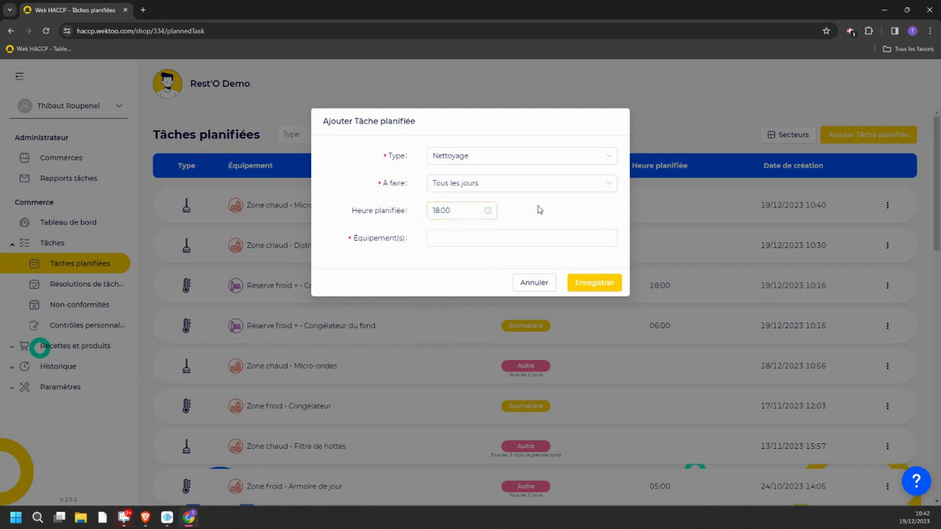
Assign the cleaning task to Four 2 and Grill in the Zone chaud of the Cuisine sector.
click(485, 239)
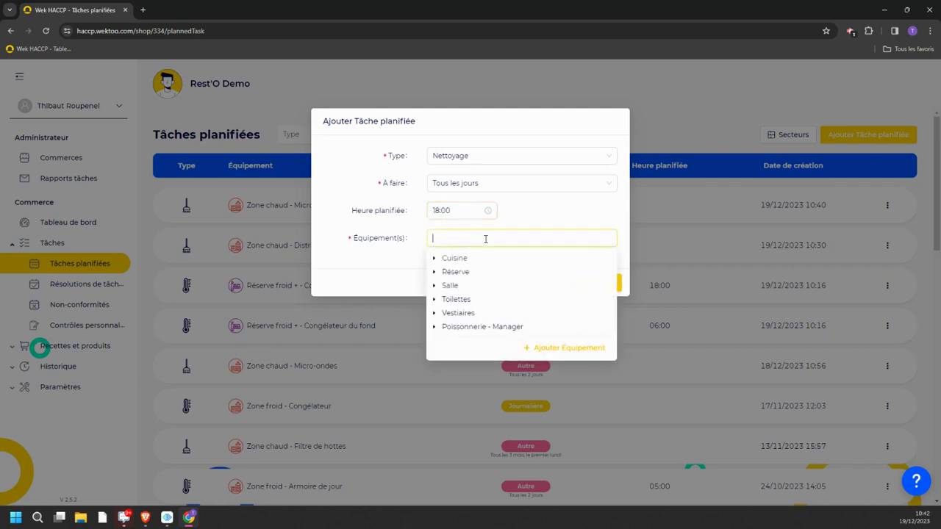
click(434, 259)
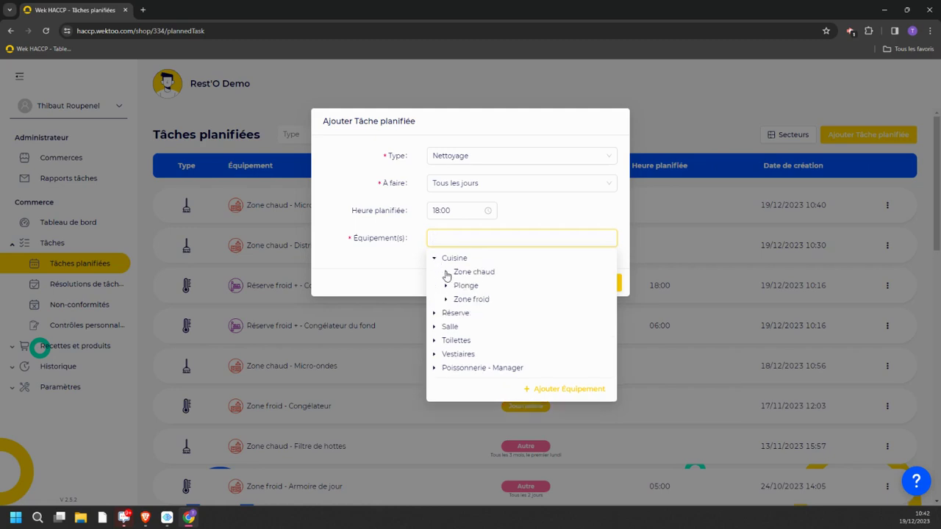
click(446, 272)
click(467, 300)
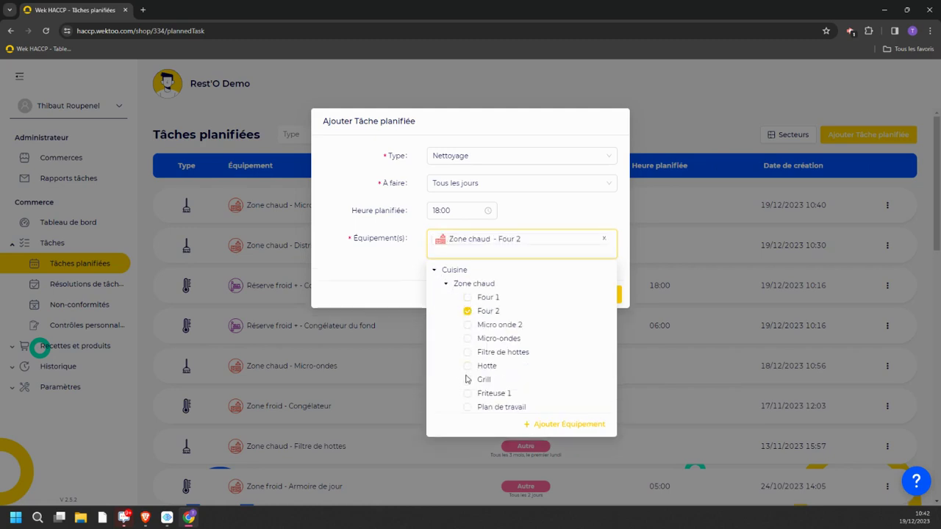
click(466, 380)
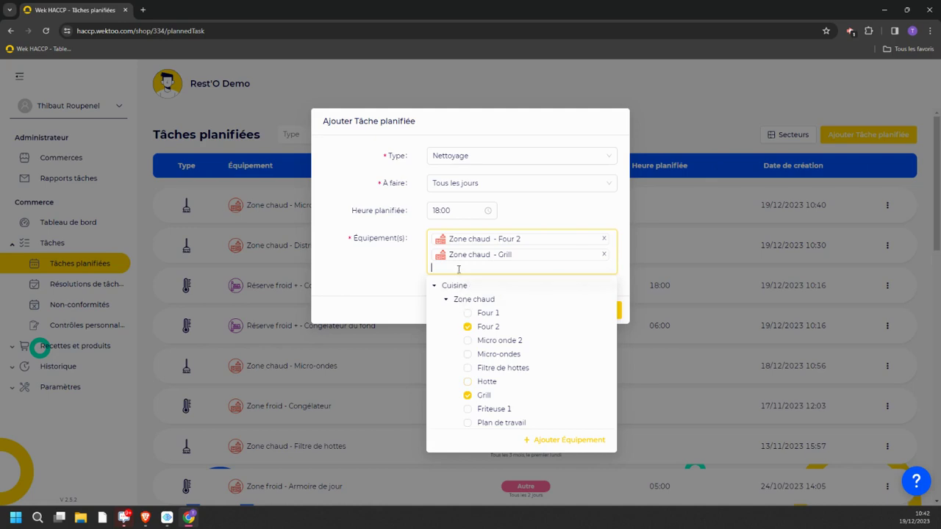
Add Interrupteurs and Poignées de portes from Réserve froid + in the Réserve sector to the task's equipment.
scroll(471, 389, down, 10)
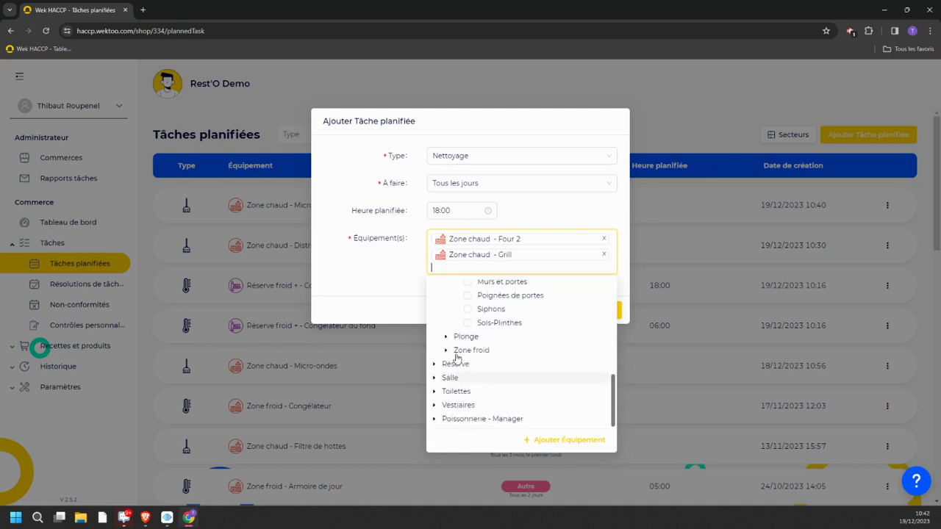
click(434, 363)
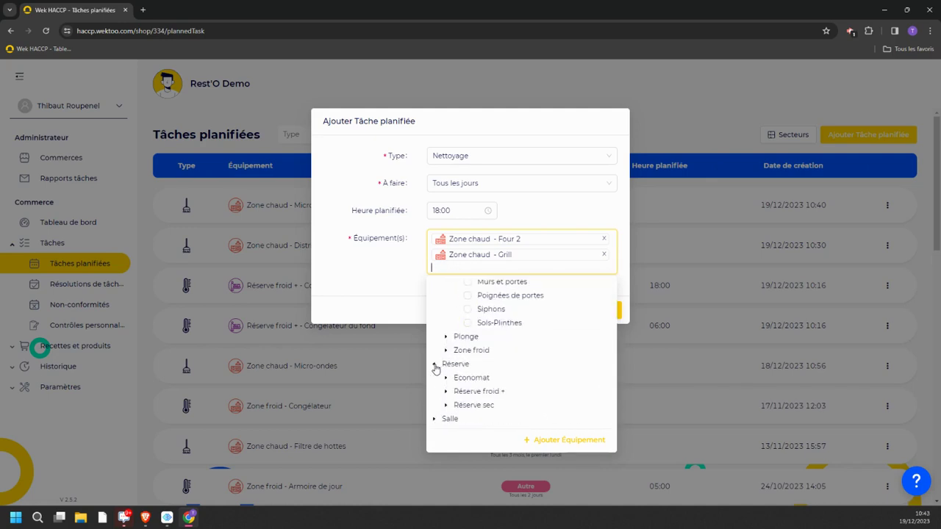
click(446, 378)
scroll(470, 371, down, 1)
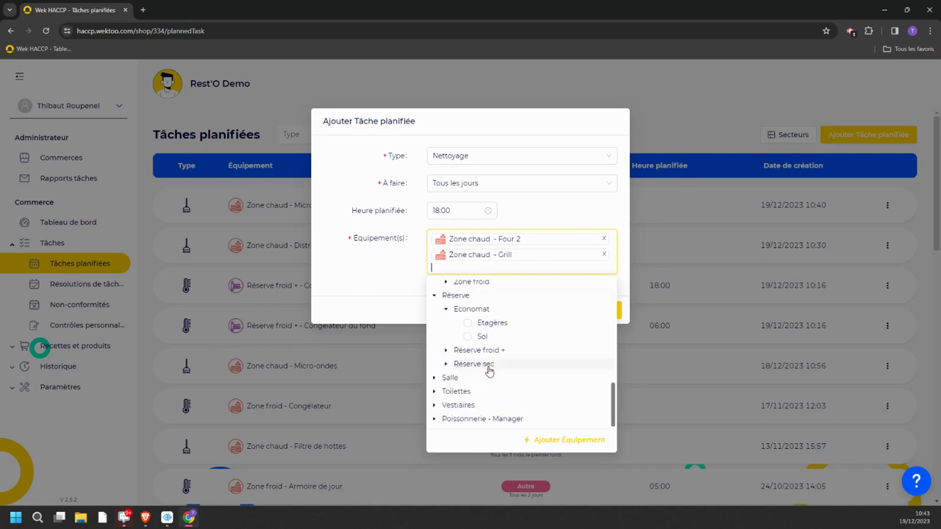
click(446, 352)
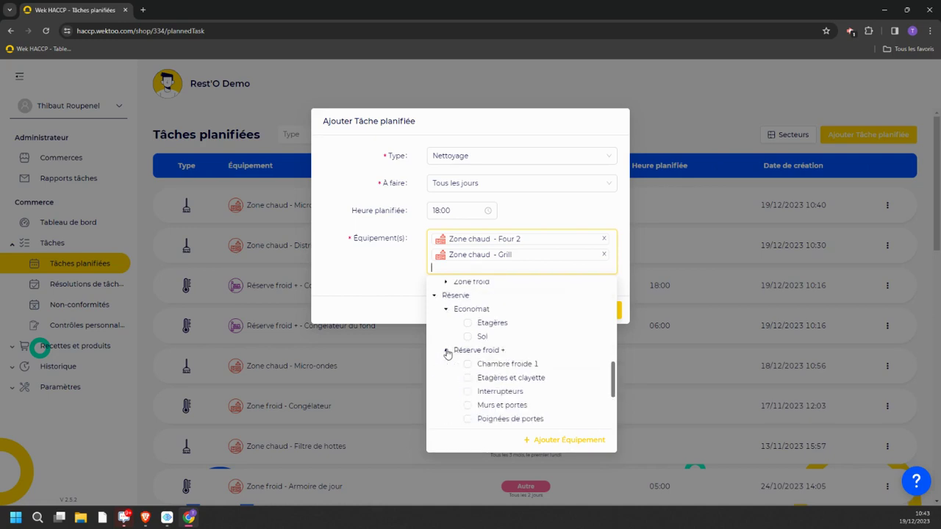
click(468, 392)
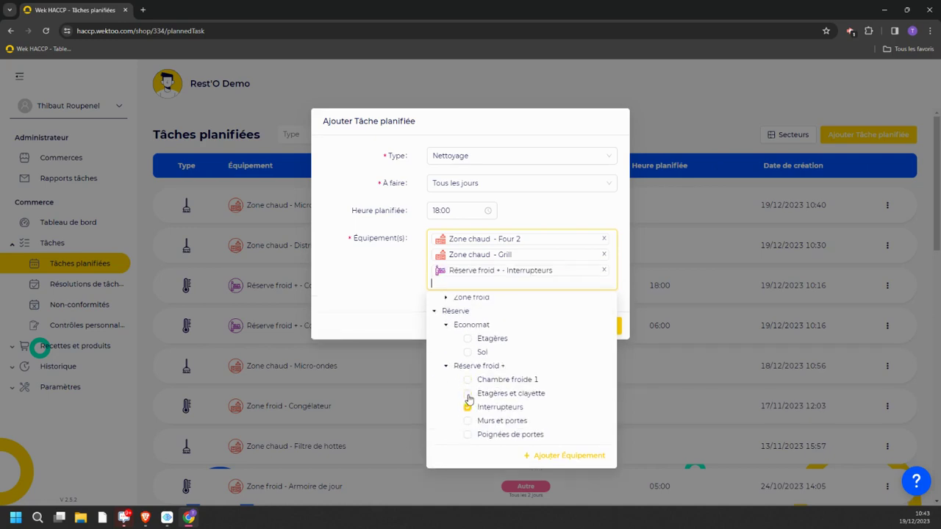
click(468, 435)
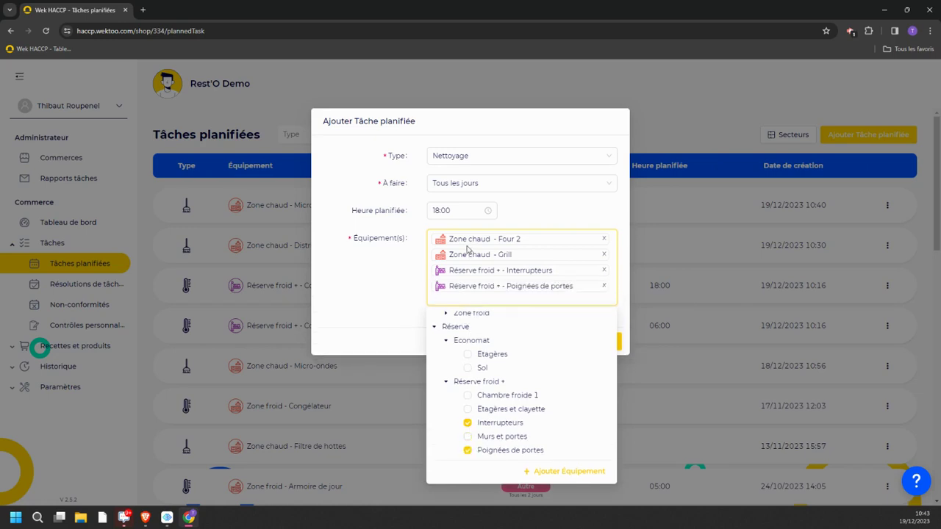
Look through the remaining equipment choices and save the planned cleaning task for the selected equipment.
scroll(463, 400, down, 3)
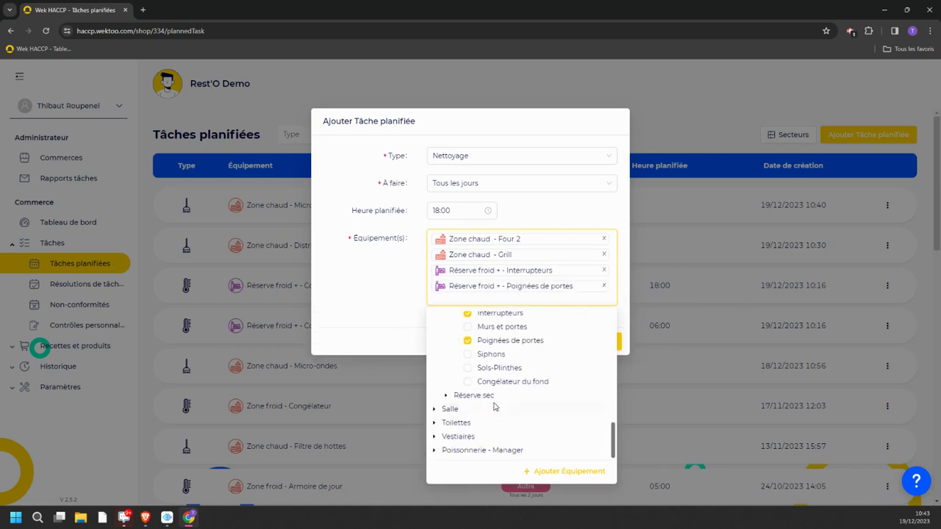
scroll(496, 405, up, 1)
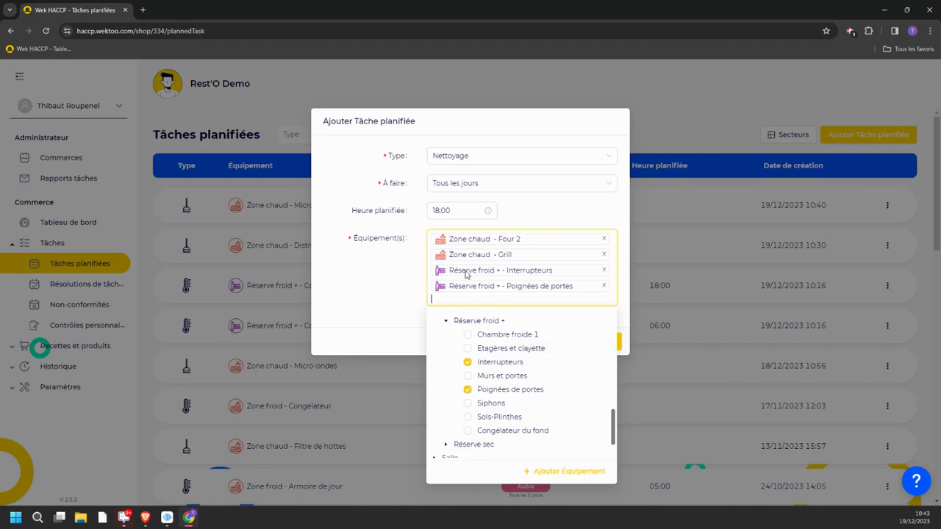
click(373, 313)
click(596, 344)
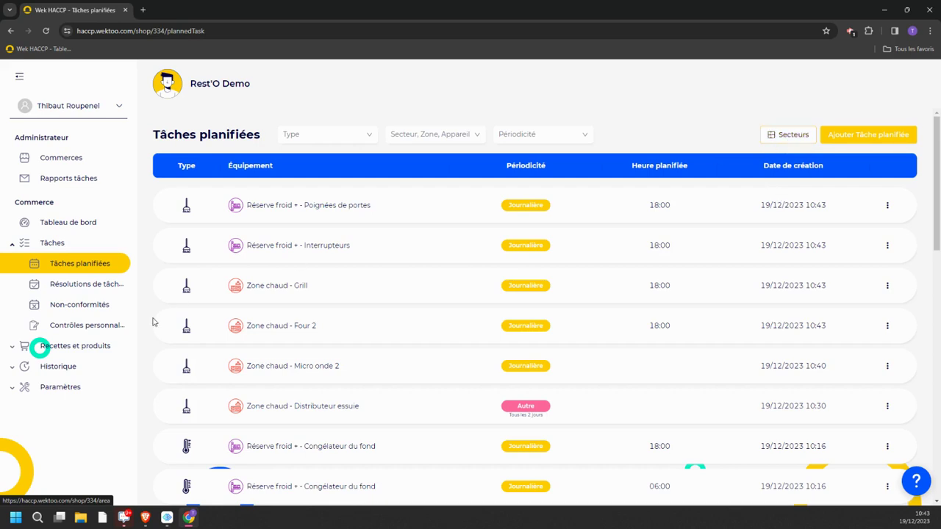
Return to Secteurs and check the task icons on the equipment in Réserve froid + and Zone chaud.
click(65, 387)
click(63, 324)
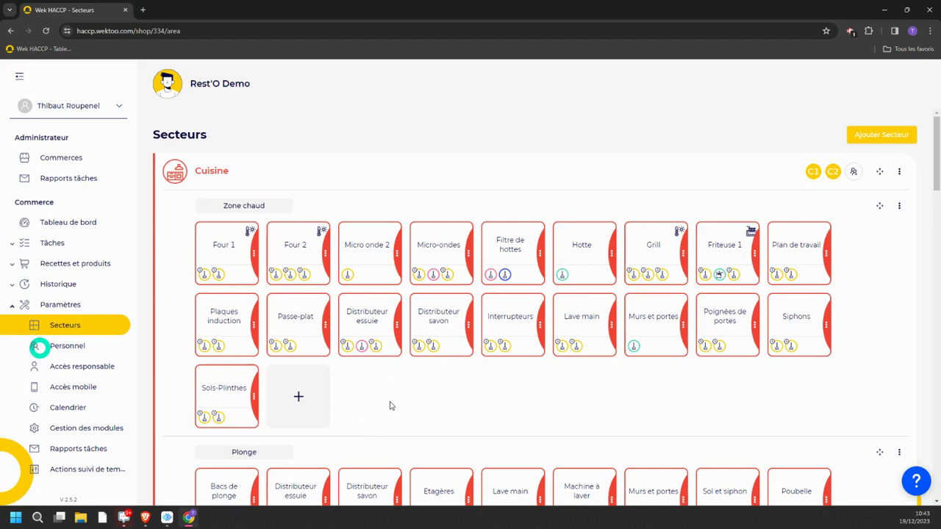
scroll(392, 404, down, 10)
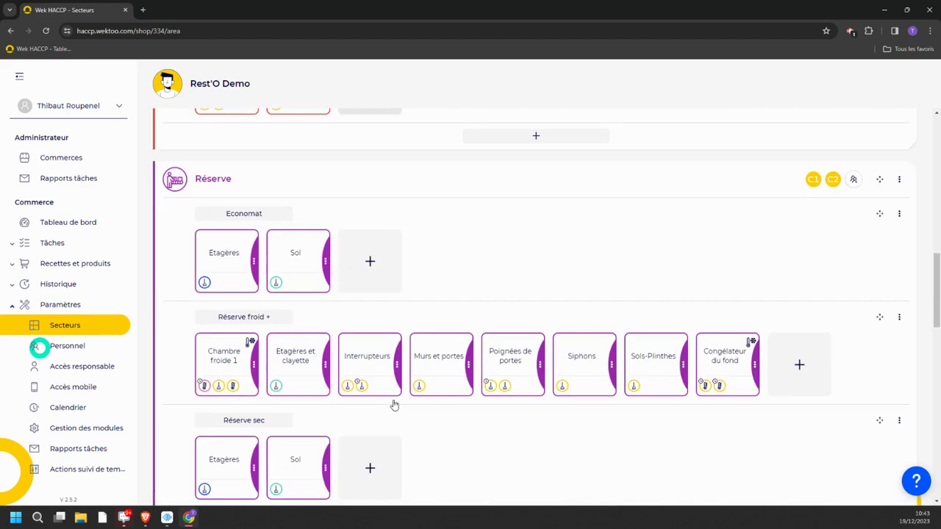
scroll(393, 404, down, 1)
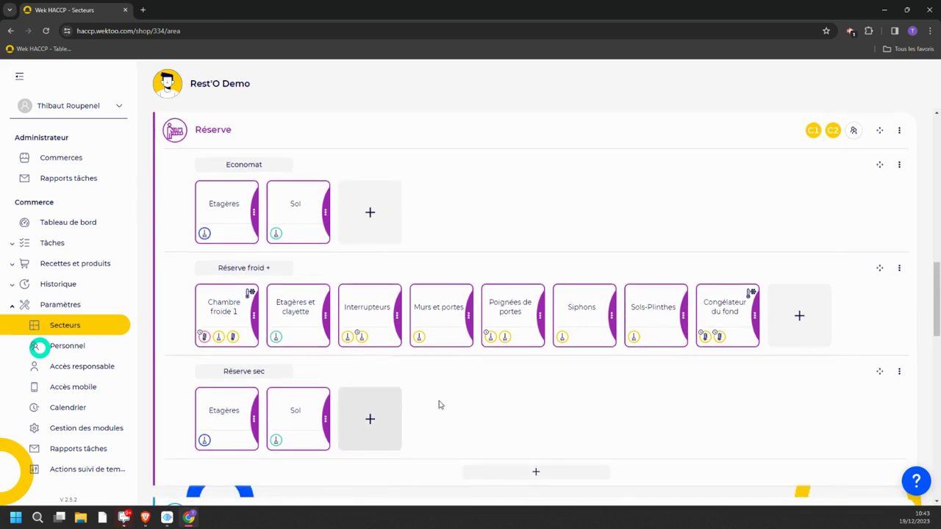
mouse_move(361, 341)
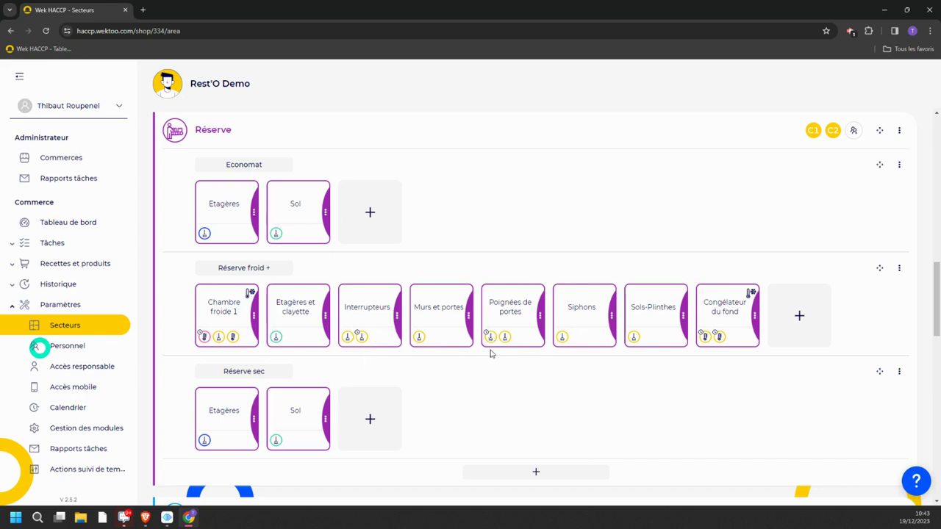
scroll(474, 347, up, 10)
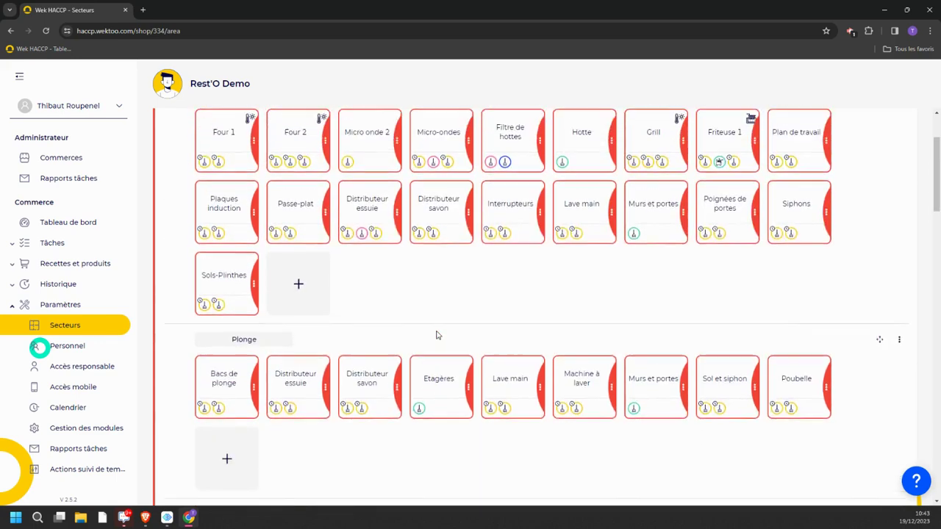
scroll(436, 335, up, 3)
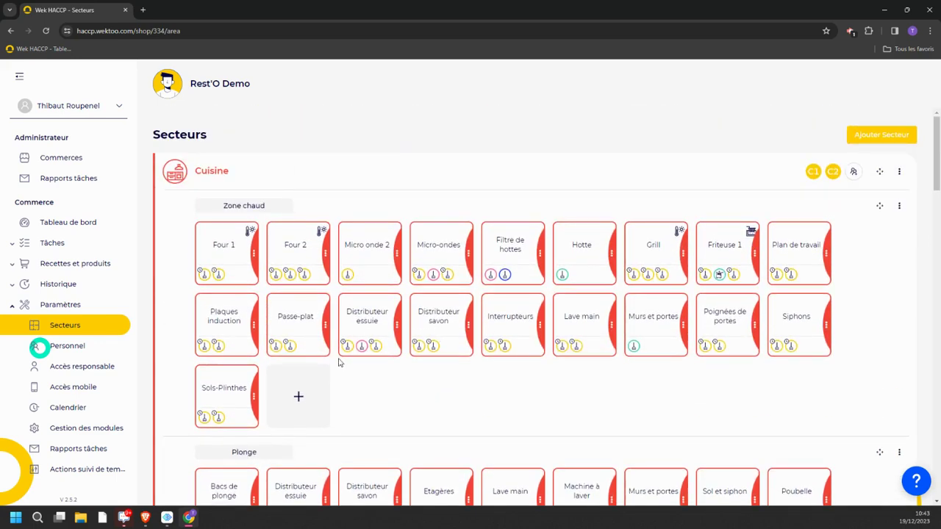